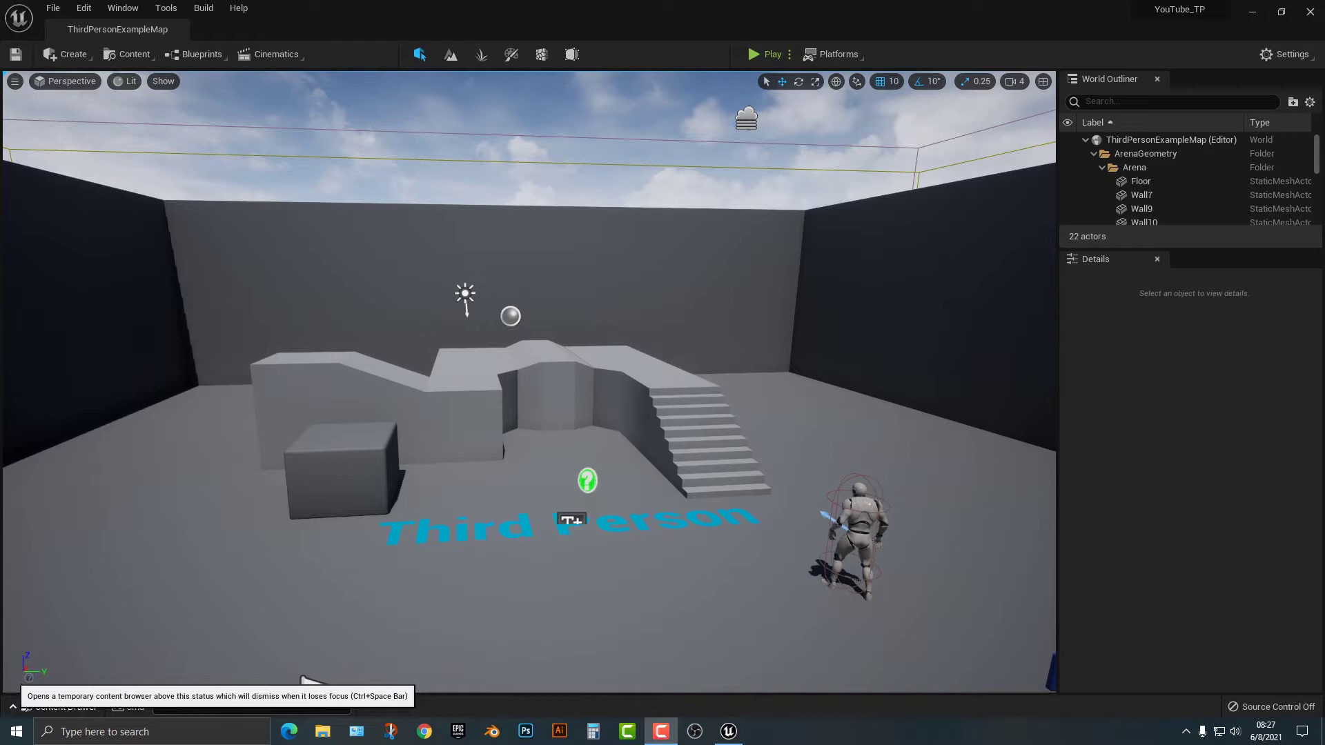
# Create a new Material named MetalicGold in the Content Drawer and open its graph.
pyautogui.click(62, 707)
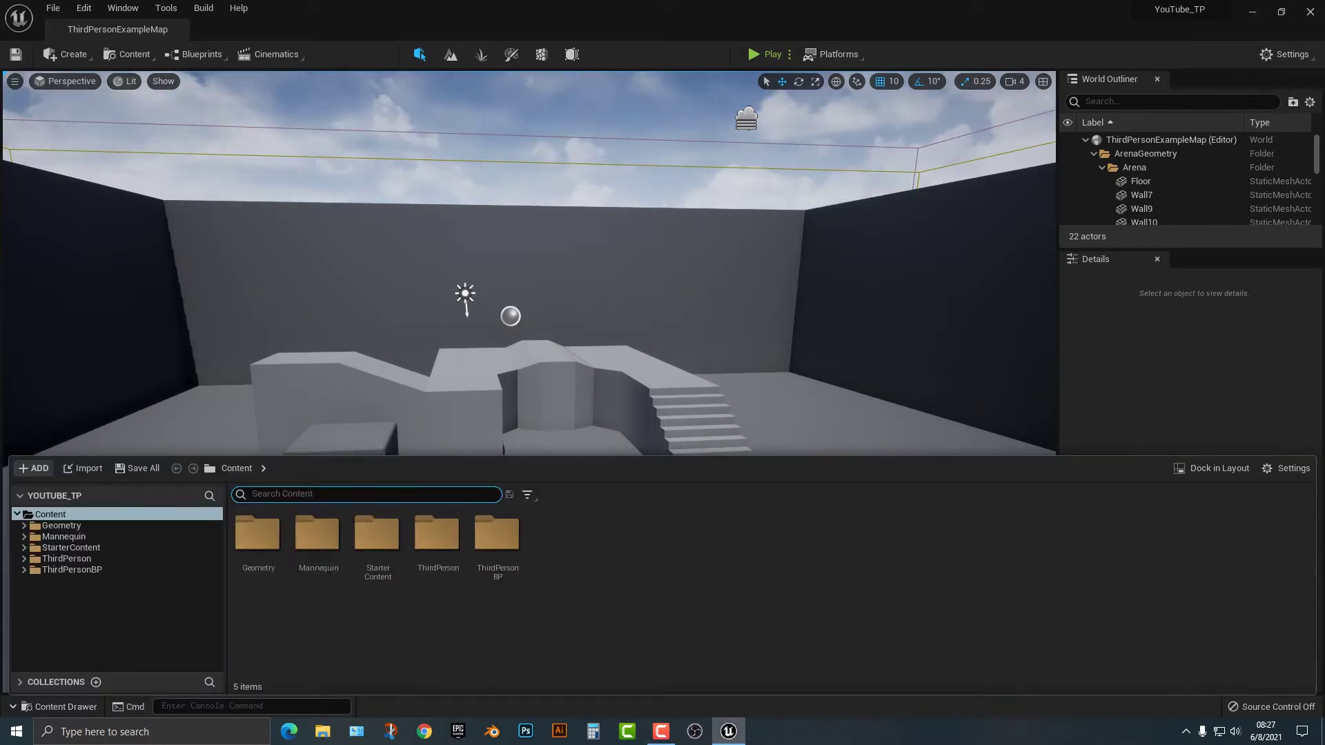
pyautogui.rightClick(624, 556)
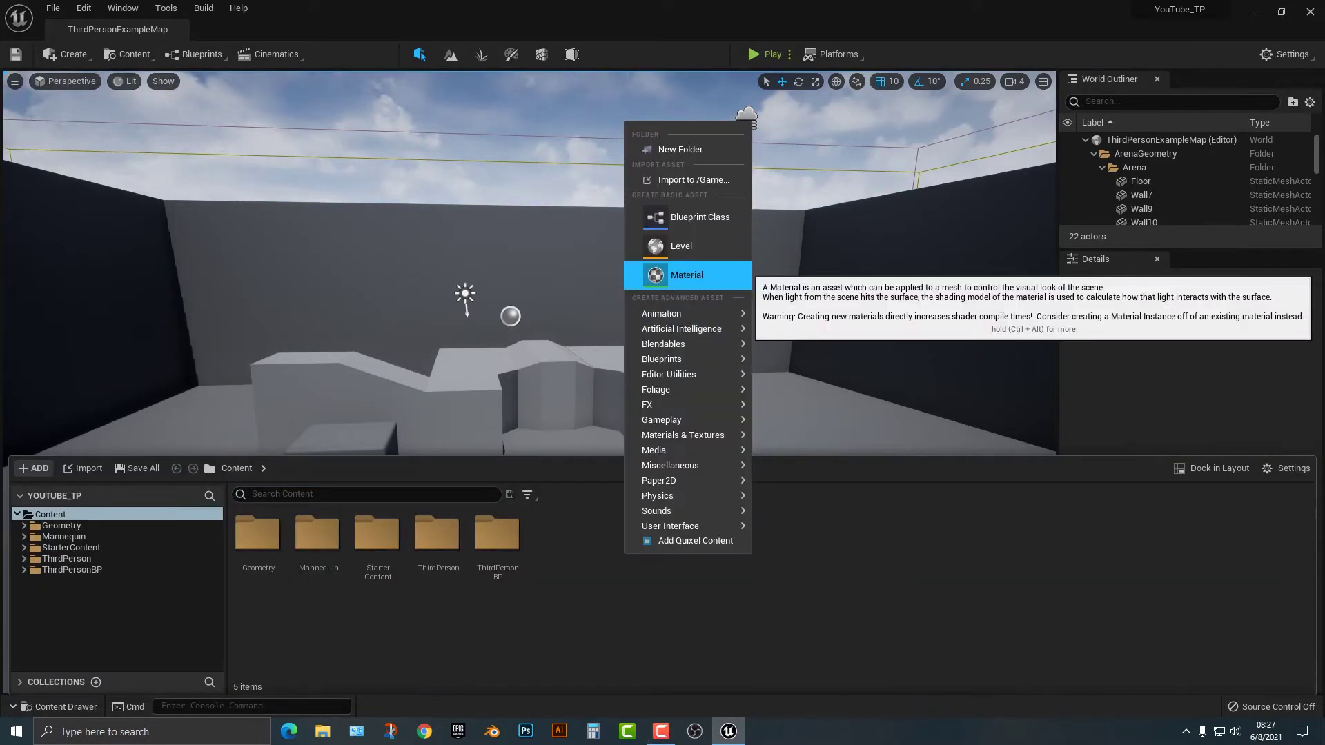
pyautogui.click(686, 275)
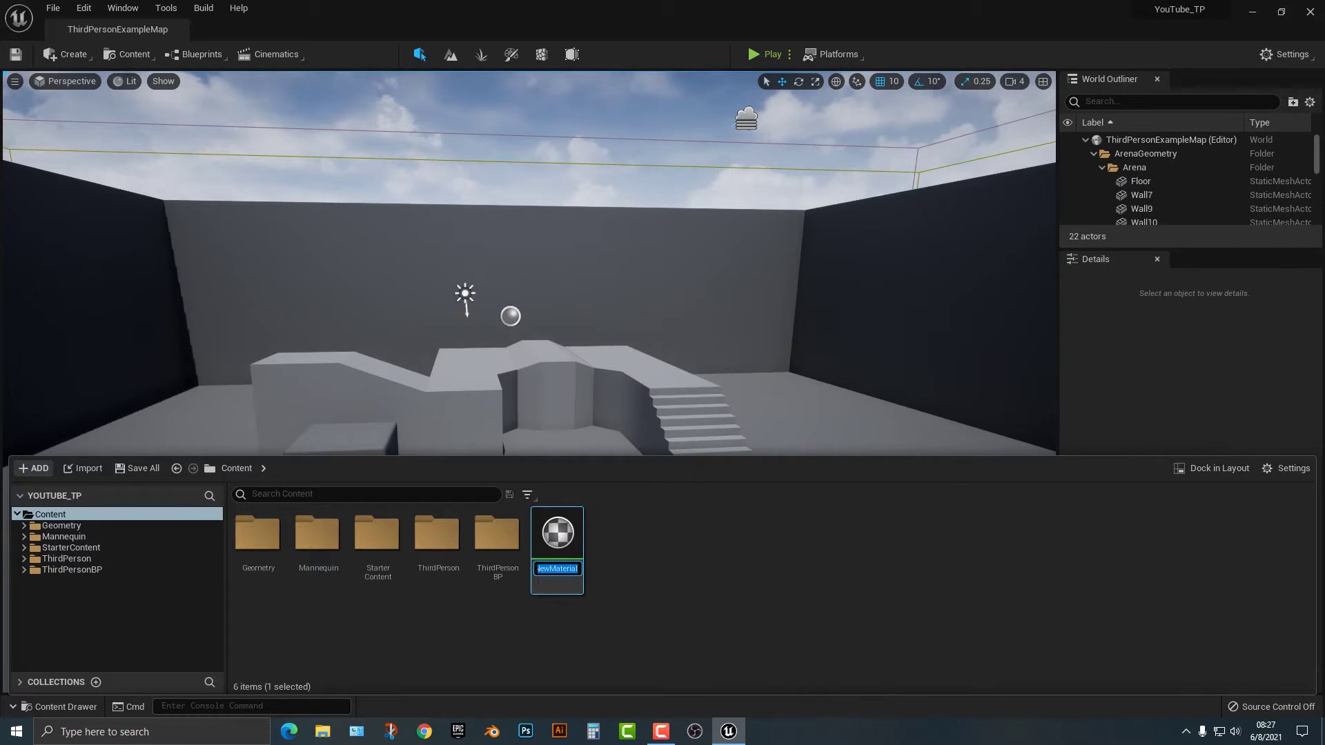
pyautogui.press('BackSpace')
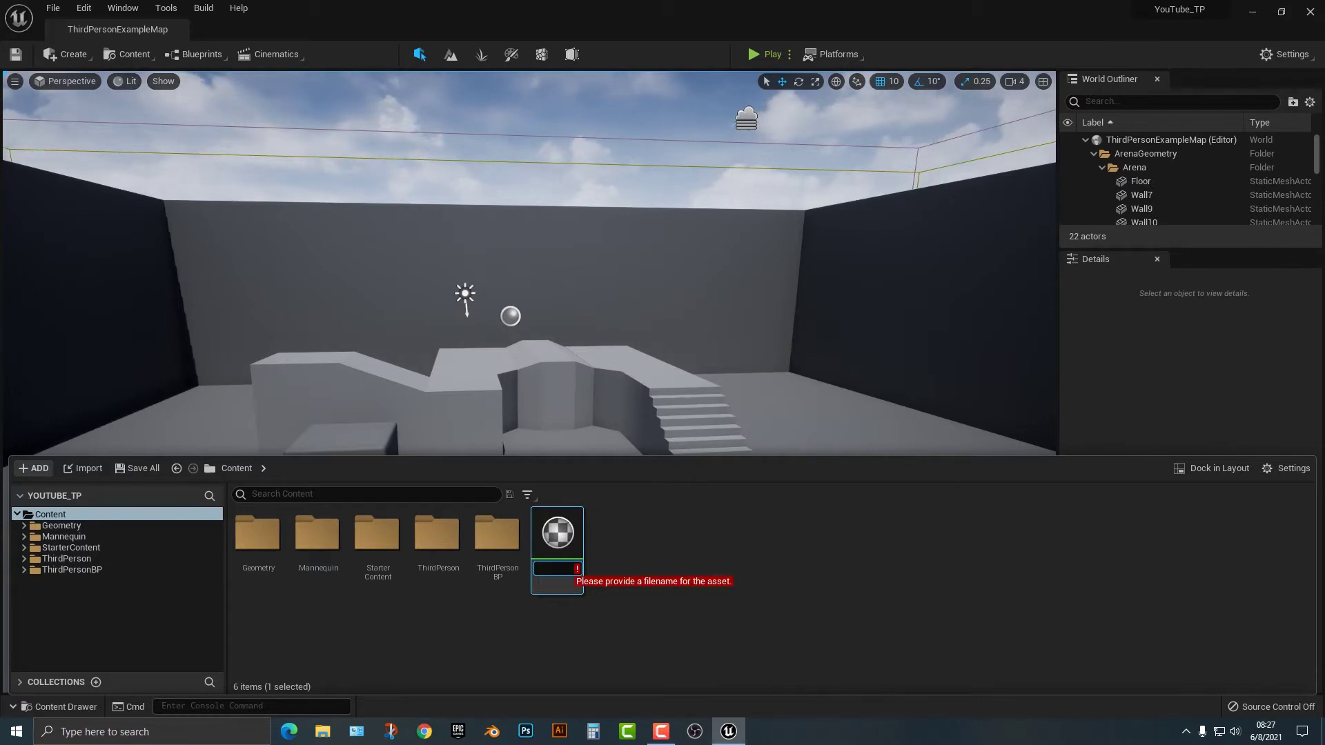
pyautogui.write('M')
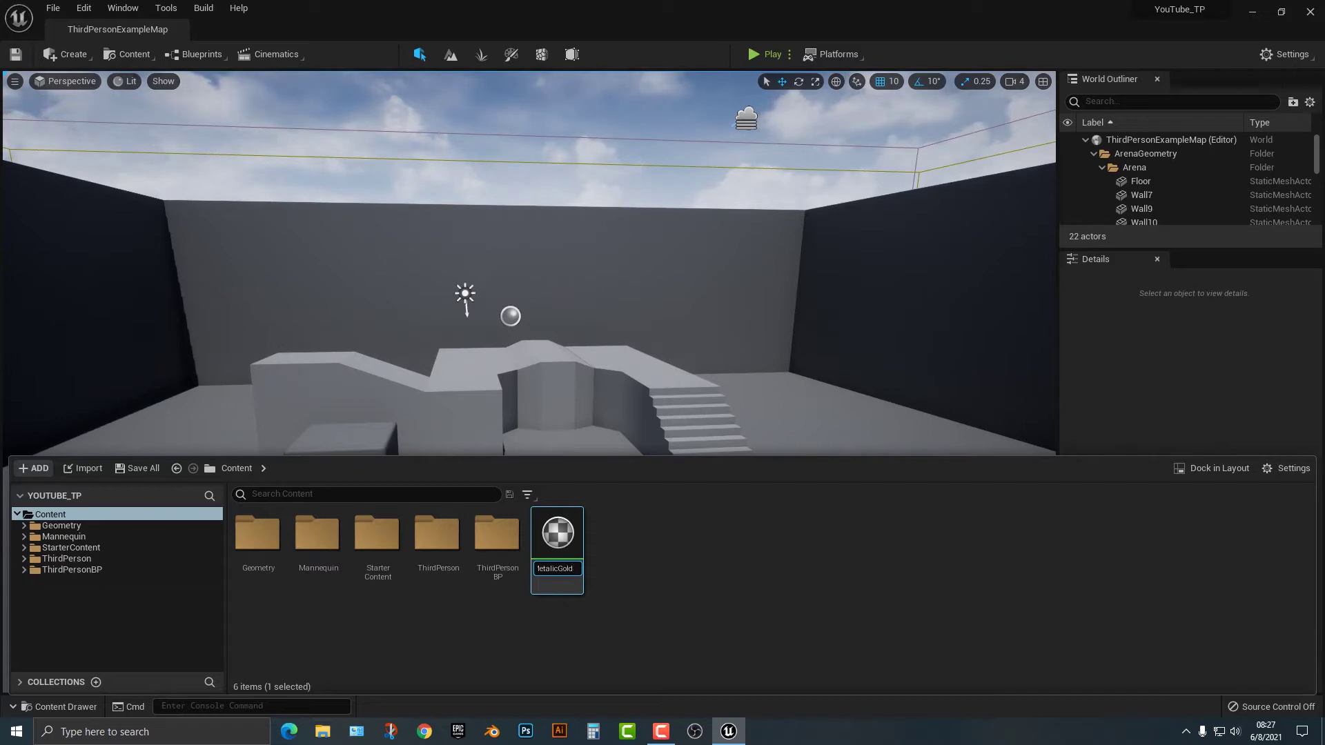
pyautogui.press('Return')
pyautogui.doubleClick(557, 533)
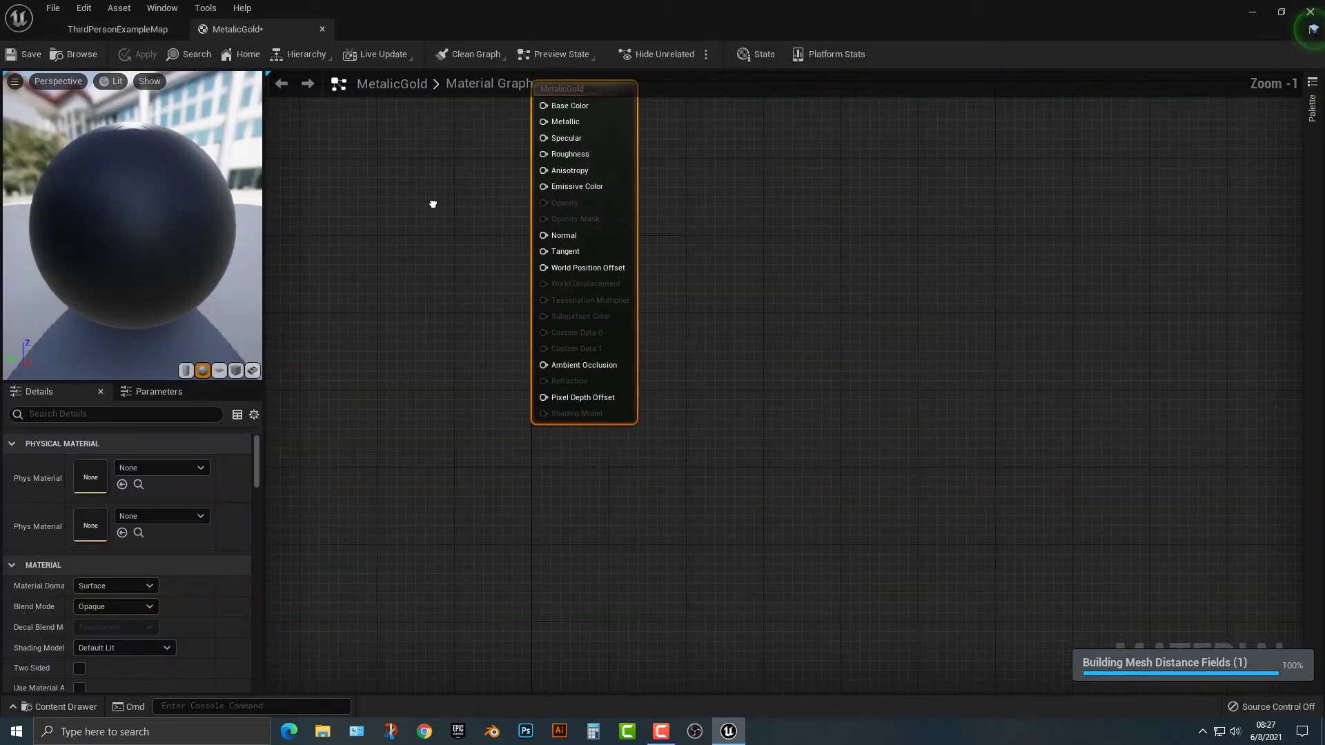
# Wire a Constant3Vector set to deep orange into MetalicGold's Base Color.
pyautogui.moveTo(433, 205); pyautogui.dragTo(619, 369, button='right')
pyautogui.moveTo(728, 269); pyautogui.dragTo(552, 269)
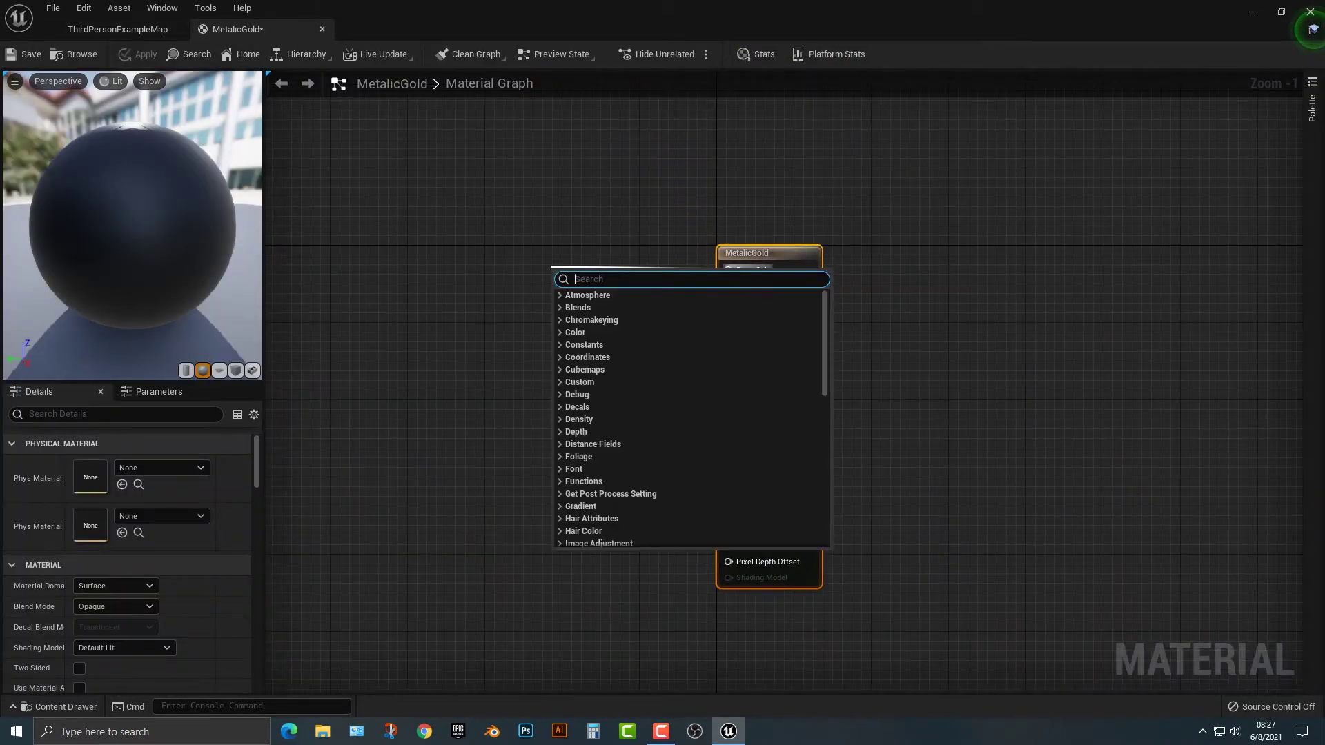
pyautogui.write('const')
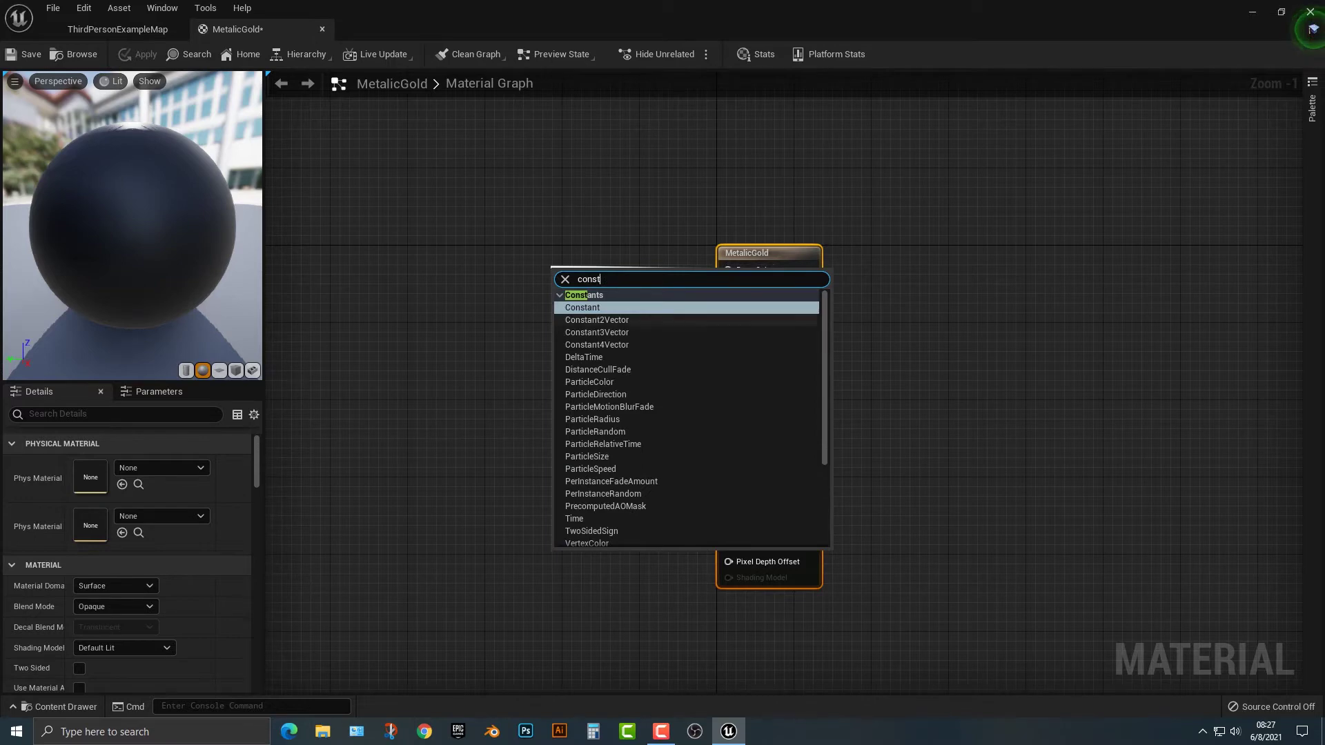
pyautogui.click(611, 332)
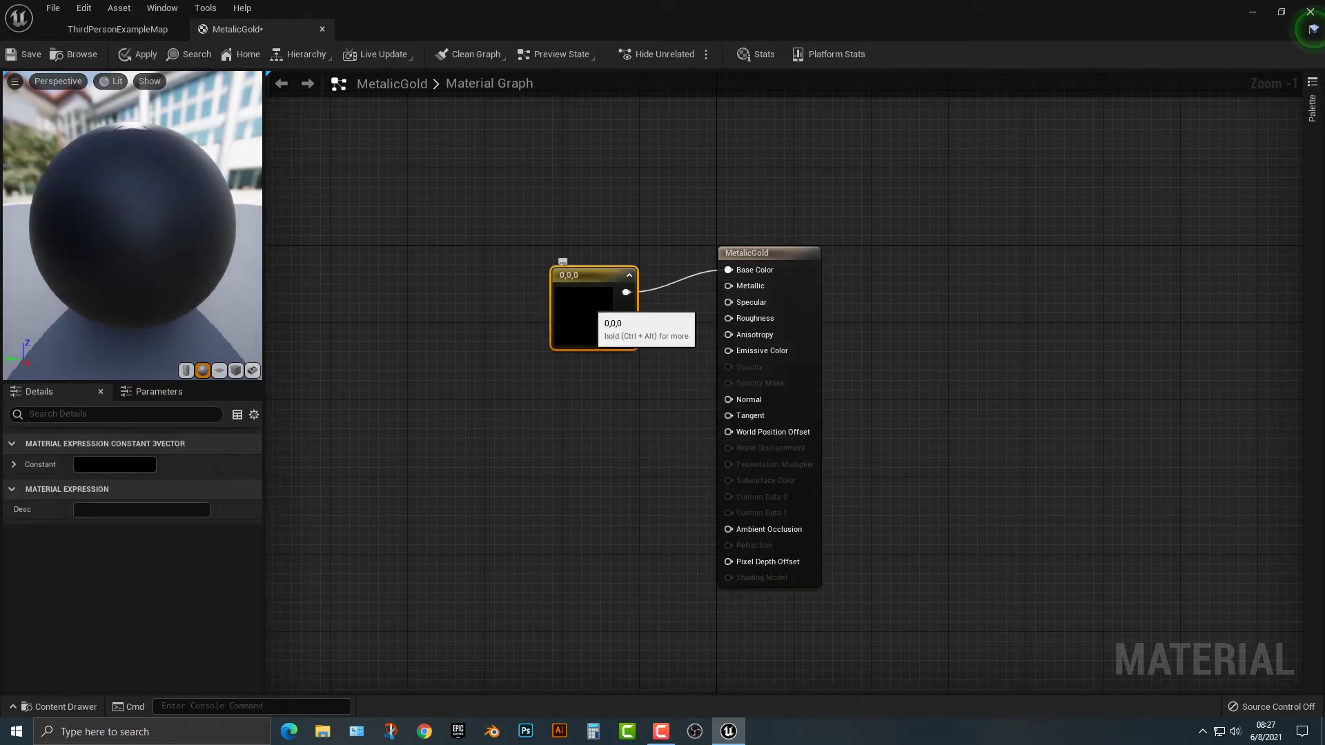
pyautogui.doubleClick(585, 302)
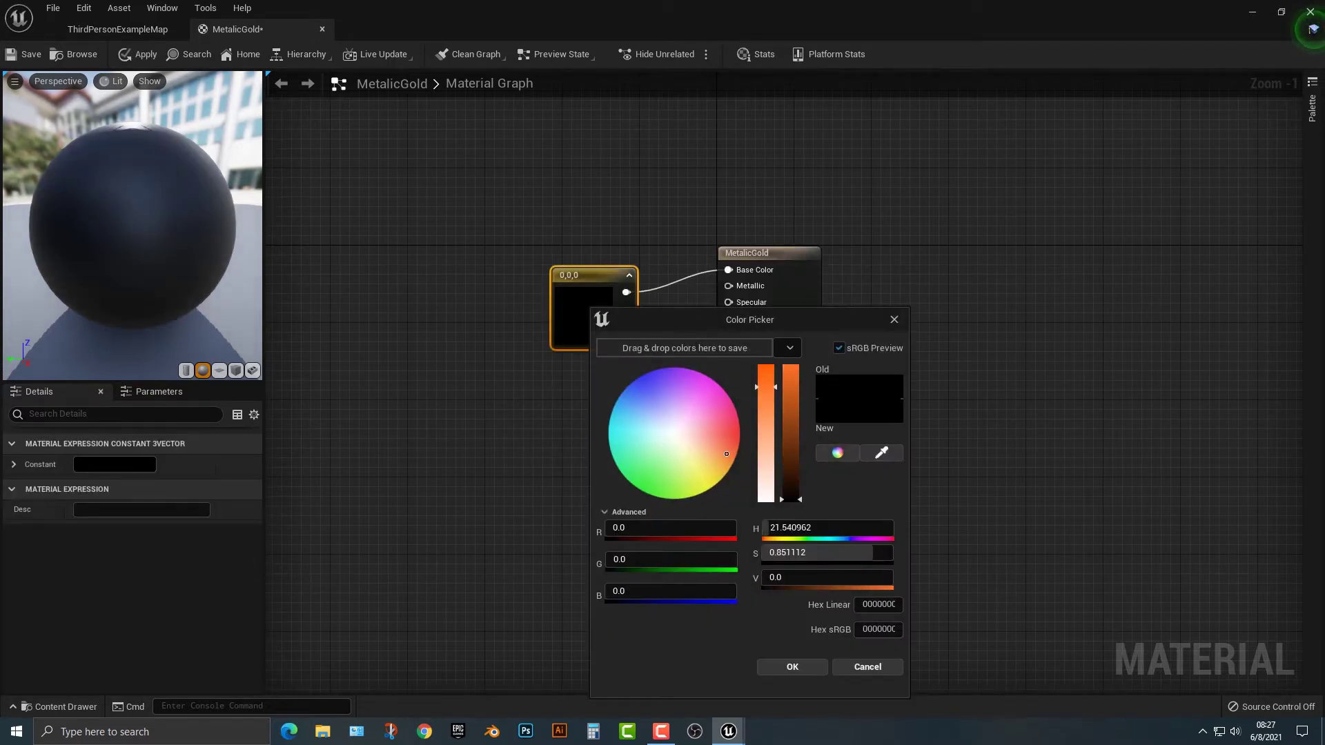
pyautogui.moveTo(789, 385); pyautogui.dragTo(792, 416)
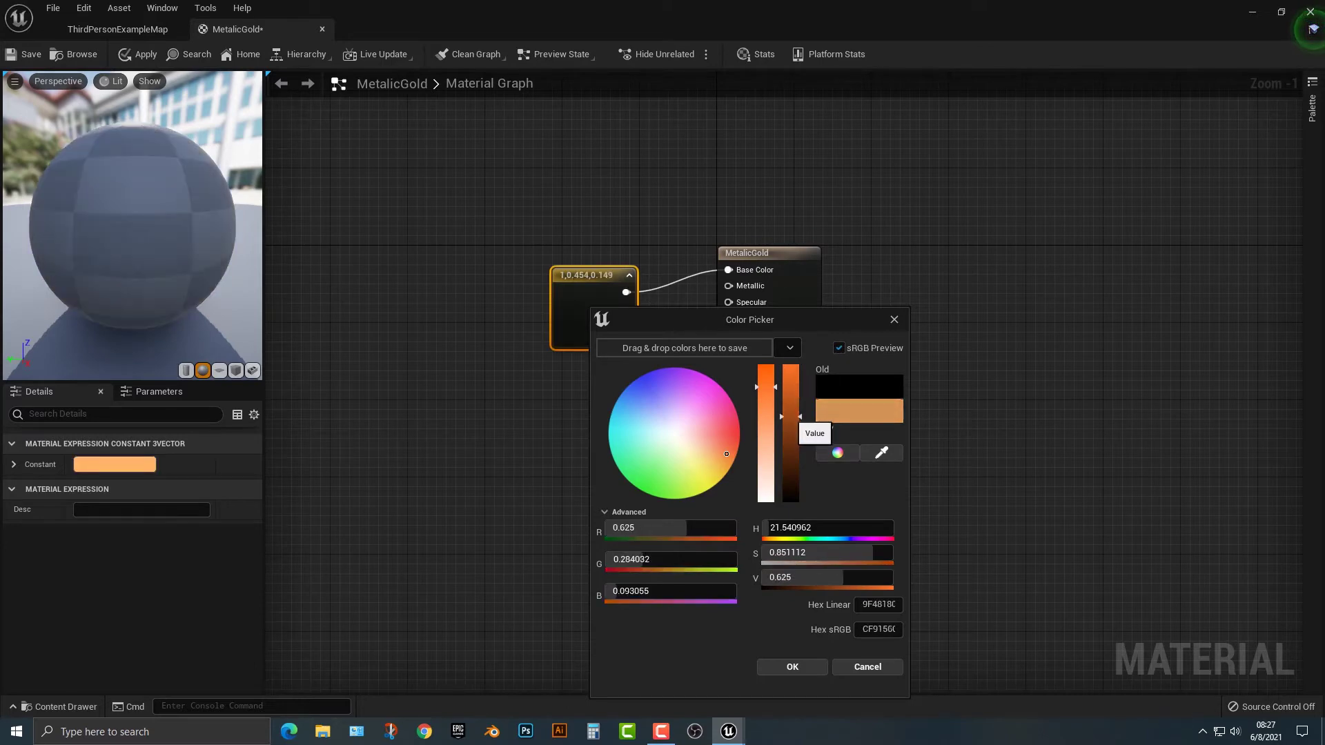
pyautogui.moveTo(728, 452); pyautogui.dragTo(790, 376)
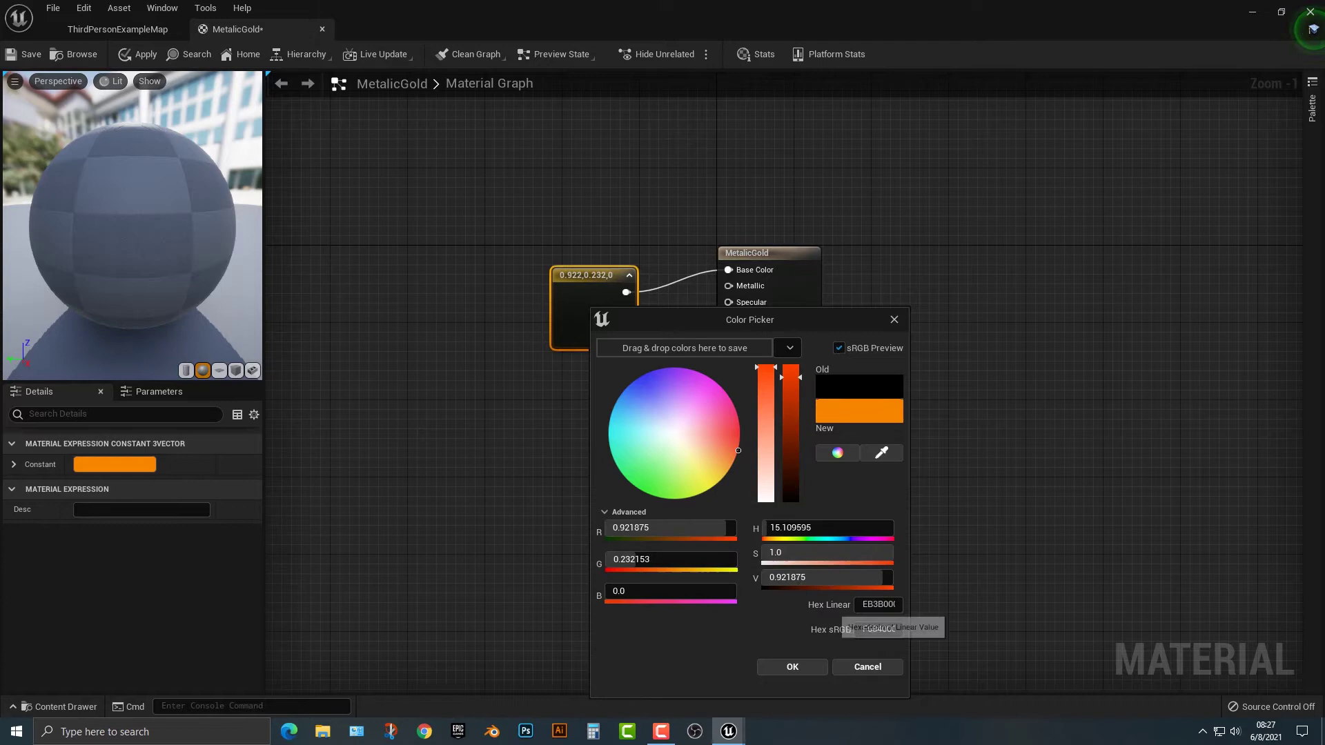
pyautogui.click(621, 296)
pyautogui.moveTo(564, 271); pyautogui.dragTo(526, 230)
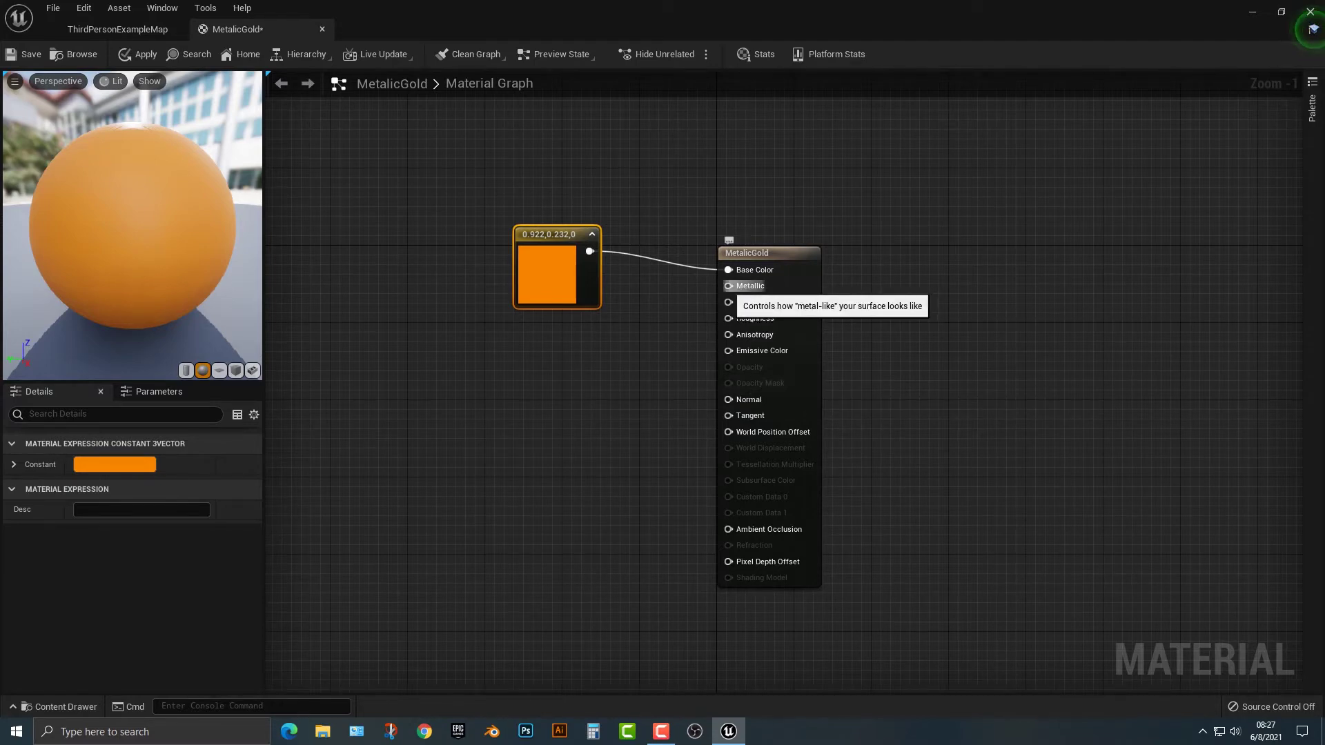
# Add a Constant off the Metallic pin and inspect the orange node's RGB values.
pyautogui.moveTo(729, 286); pyautogui.dragTo(565, 370)
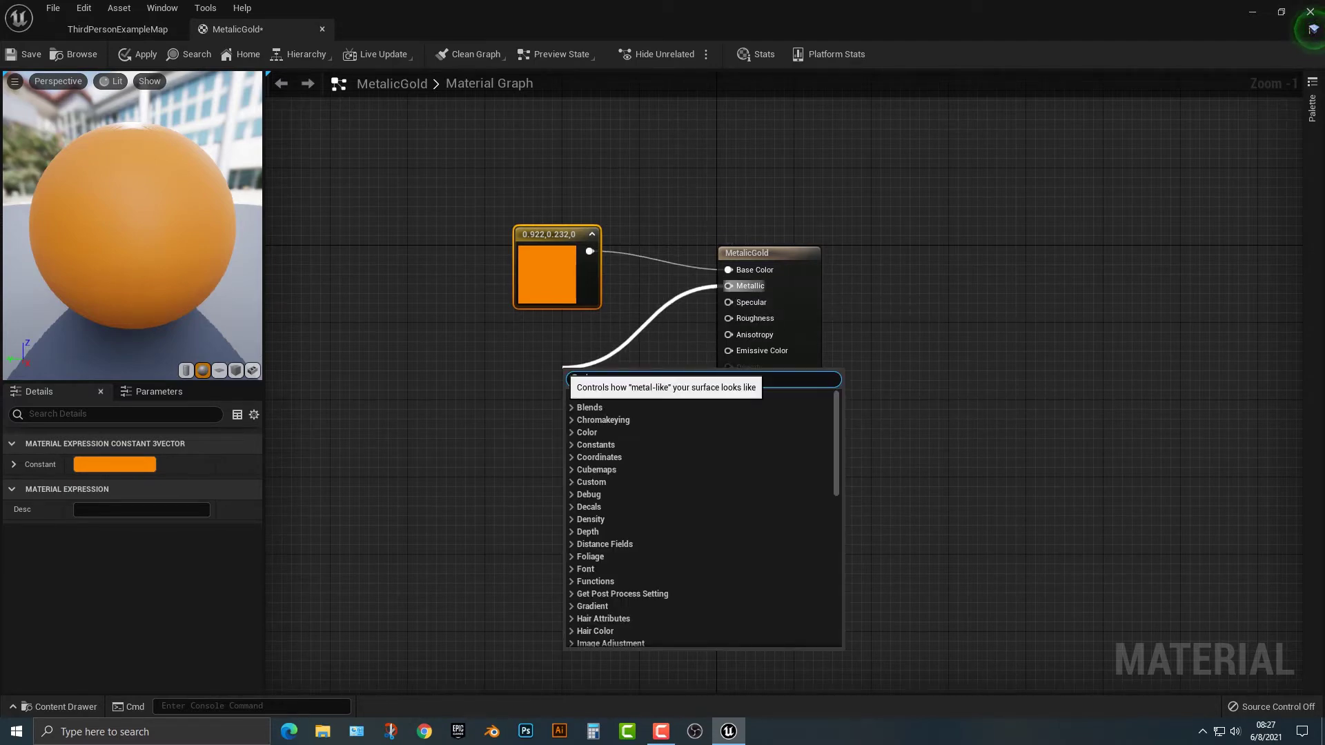
pyautogui.write('cons')
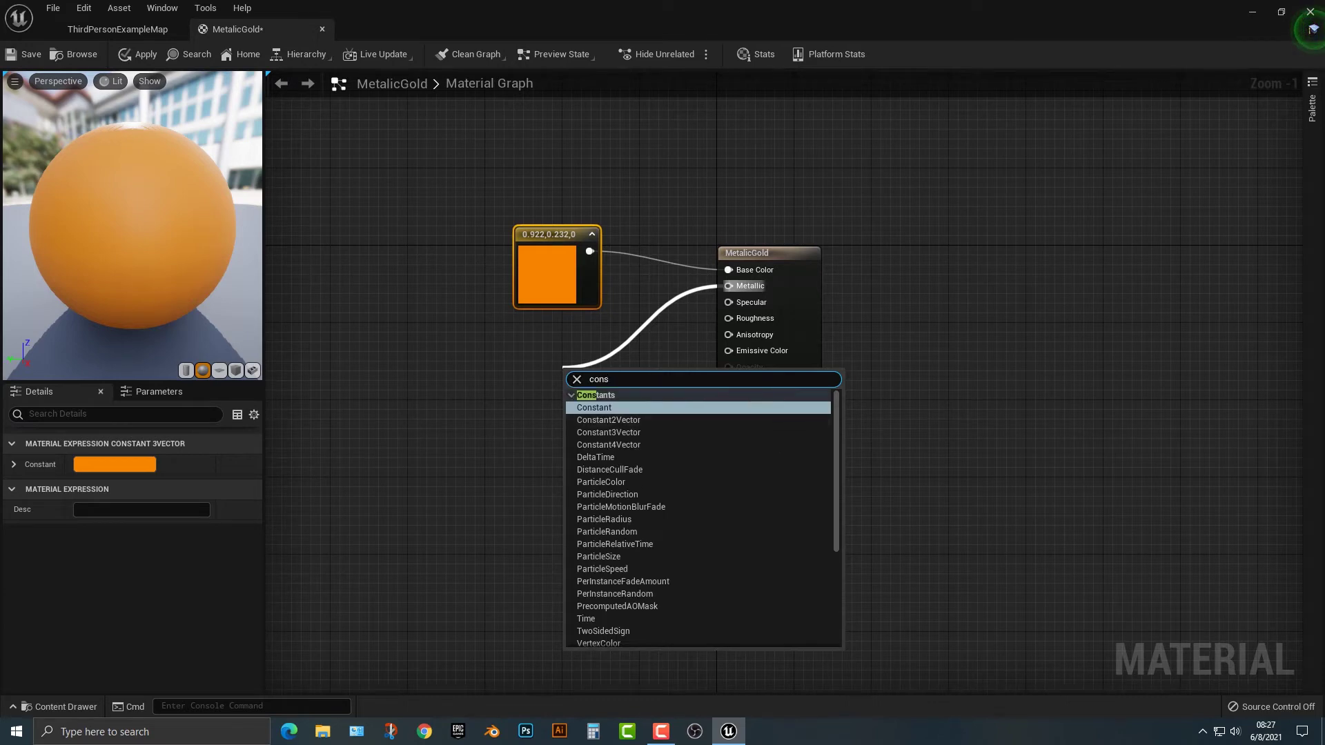
pyautogui.press('Return')
pyautogui.click(550, 285)
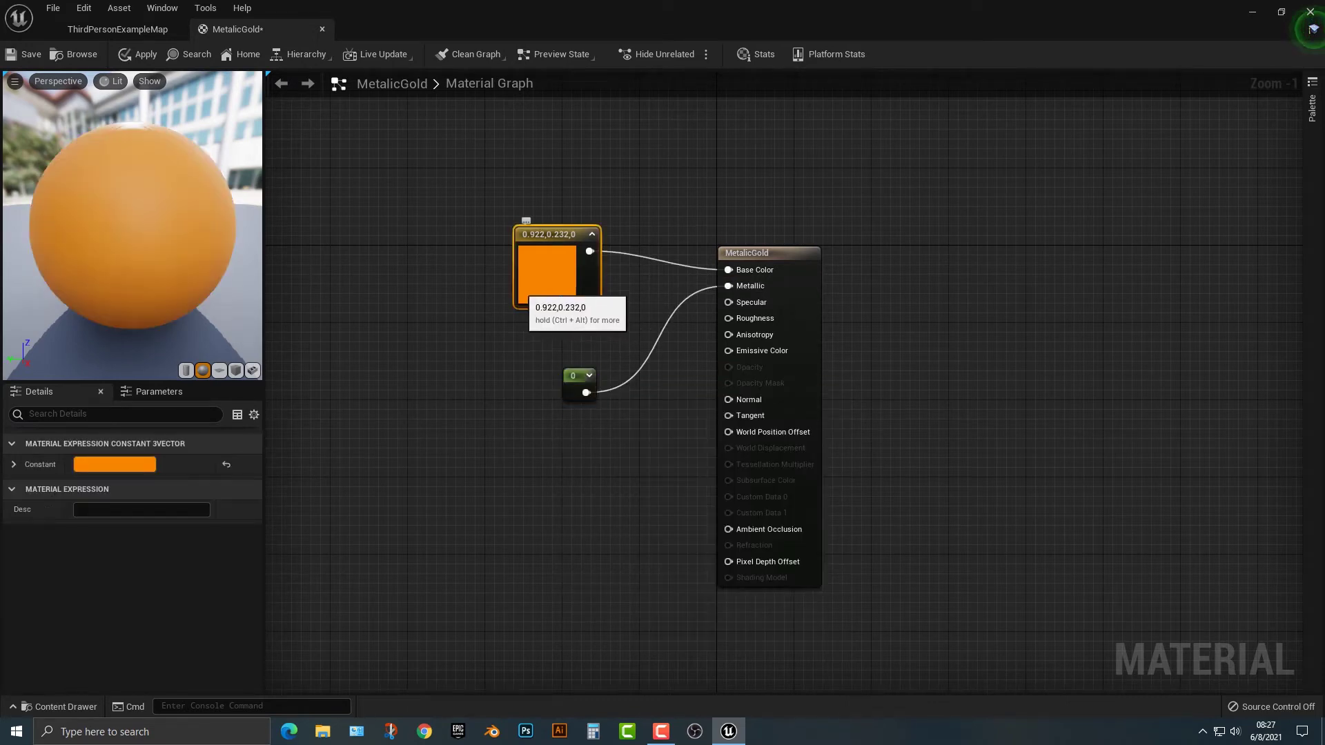
pyautogui.click(14, 464)
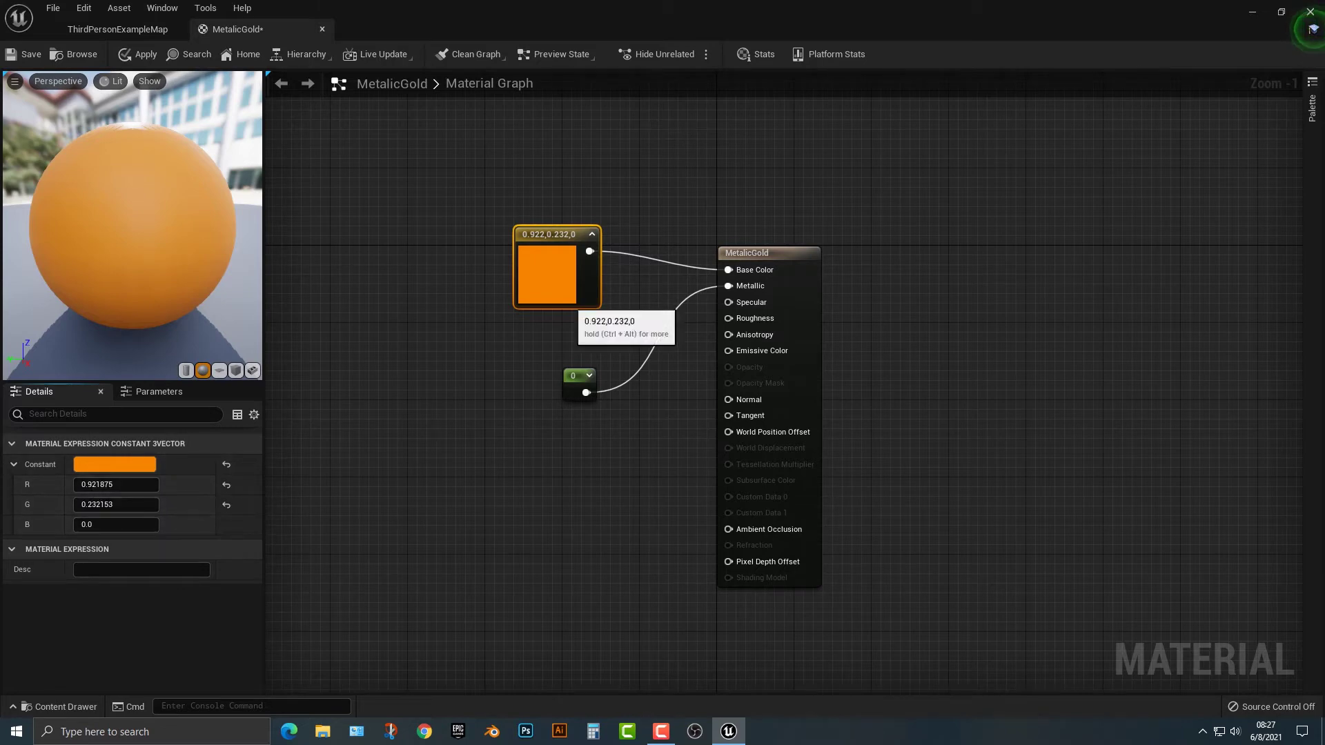
# Add a Constant feeding Metallic and set its Value to 1.
pyautogui.rightClick(504, 365)
pyautogui.write('const')
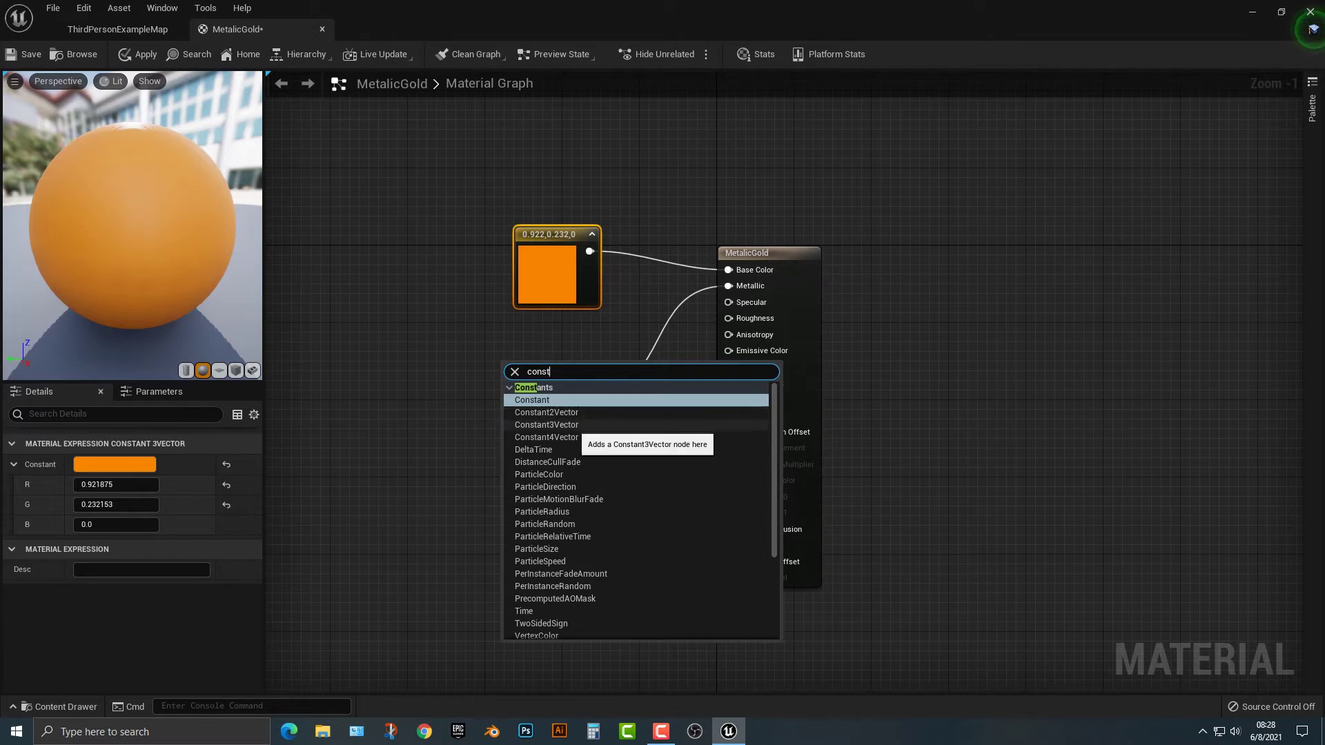
pyautogui.press('Return')
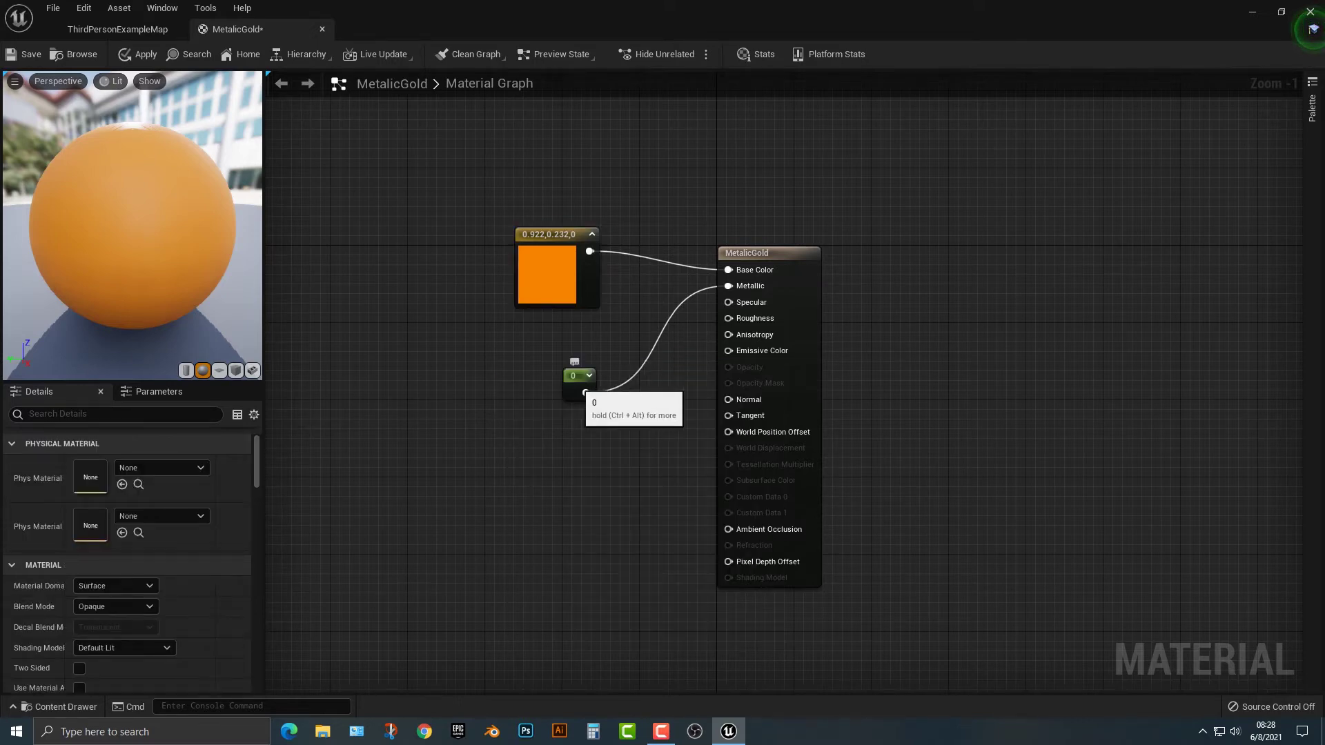
pyautogui.click(586, 390)
pyautogui.click(116, 464)
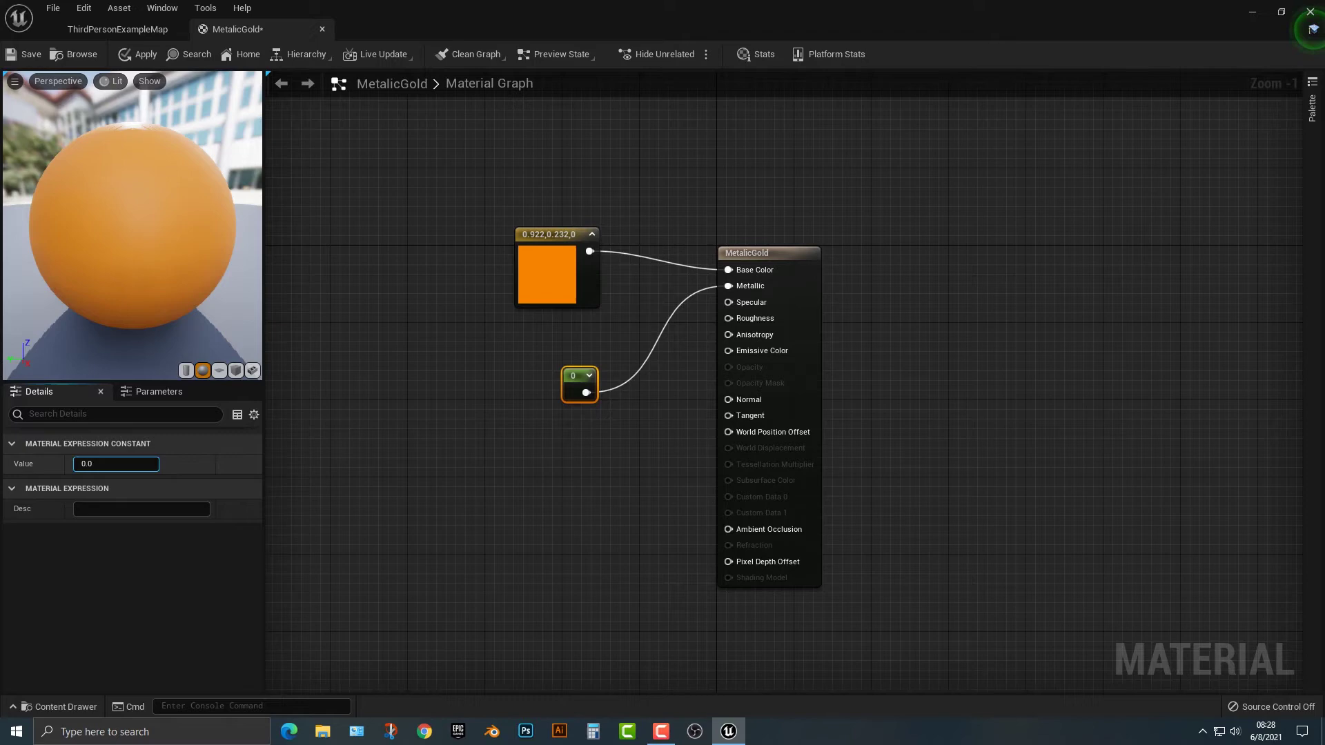
pyautogui.write('1')
pyautogui.press('Return')
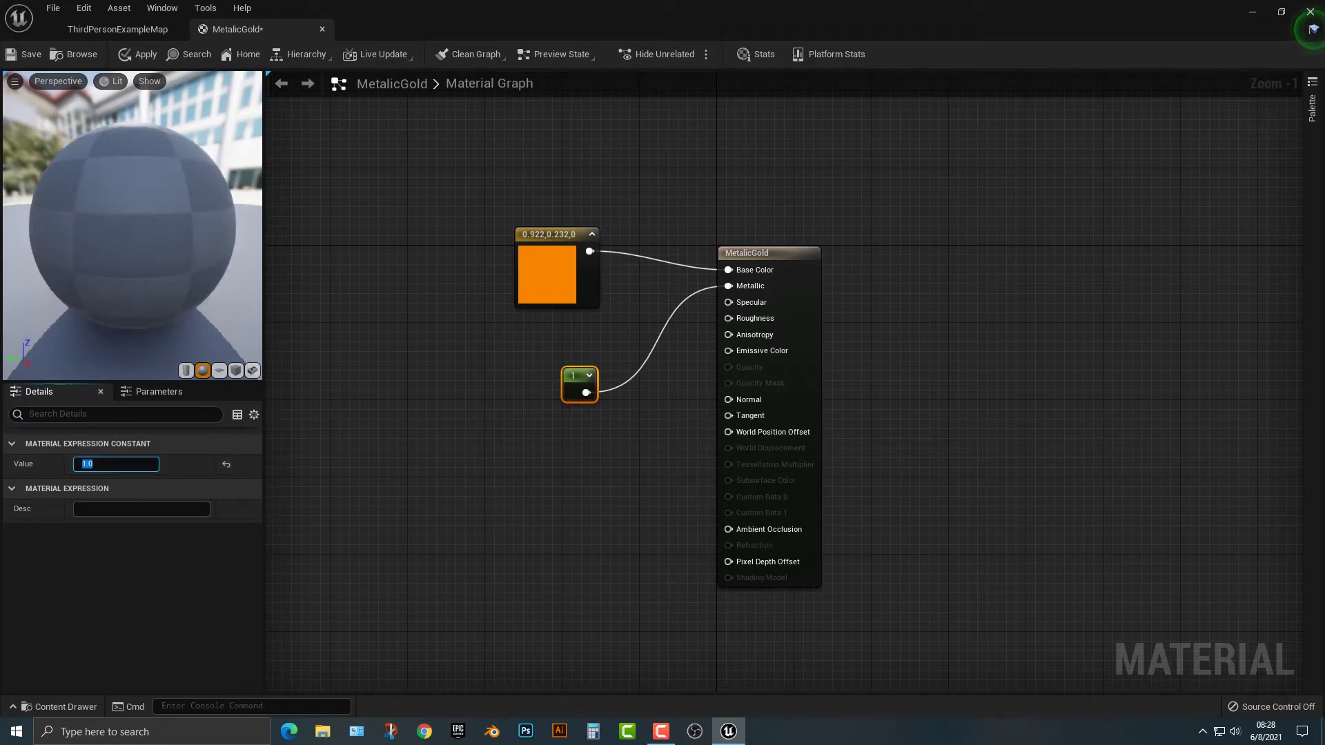
pyautogui.moveTo(575, 381); pyautogui.dragTo(557, 366)
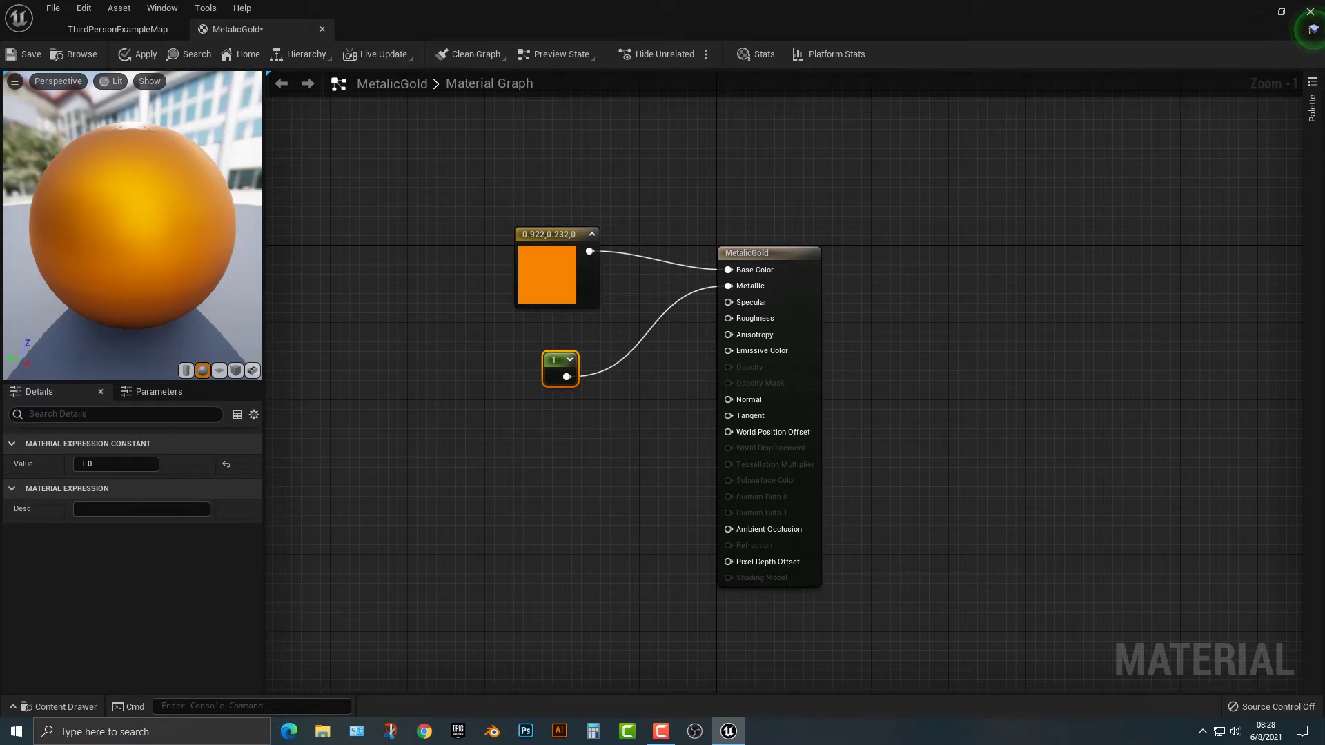
# Add a Roughness constant, try 0.5, 0.1 and 1, settle on 0, and apply.
pyautogui.moveTo(728, 318); pyautogui.dragTo(591, 436)
pyautogui.write('con')
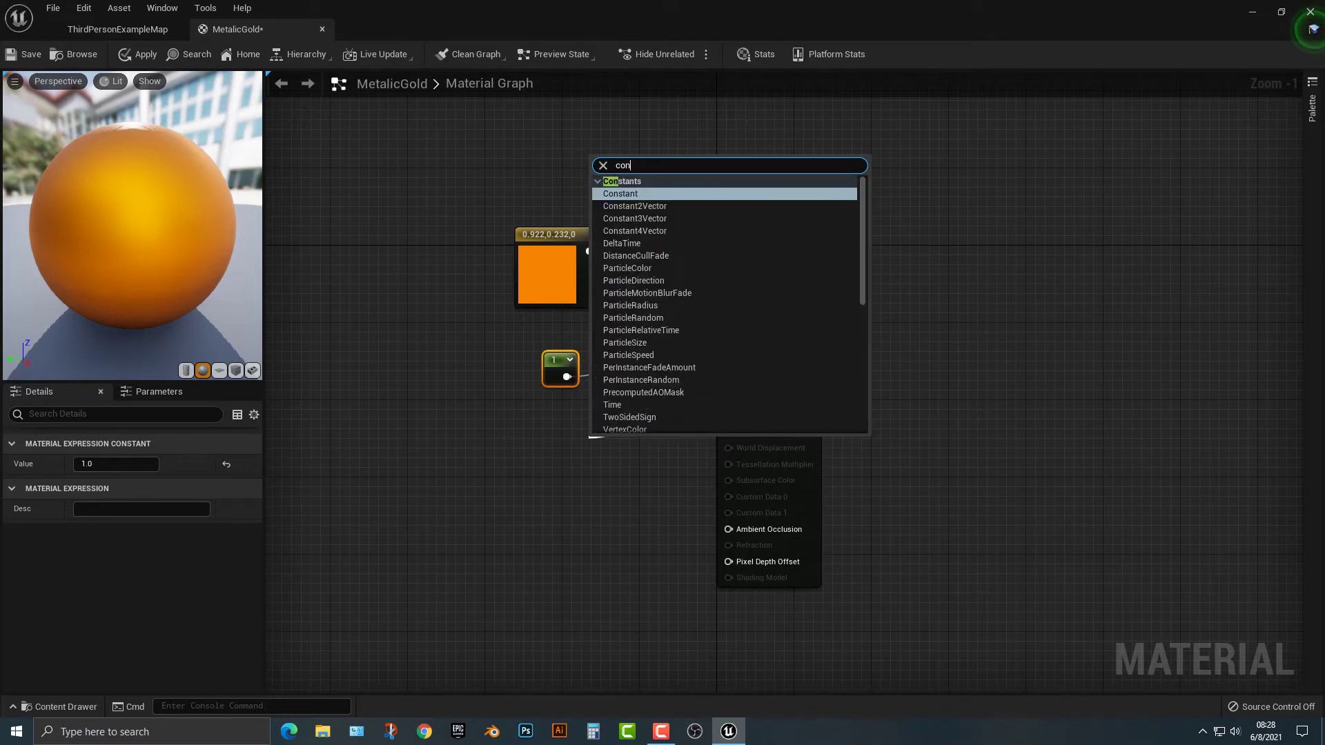
pyautogui.press('Return')
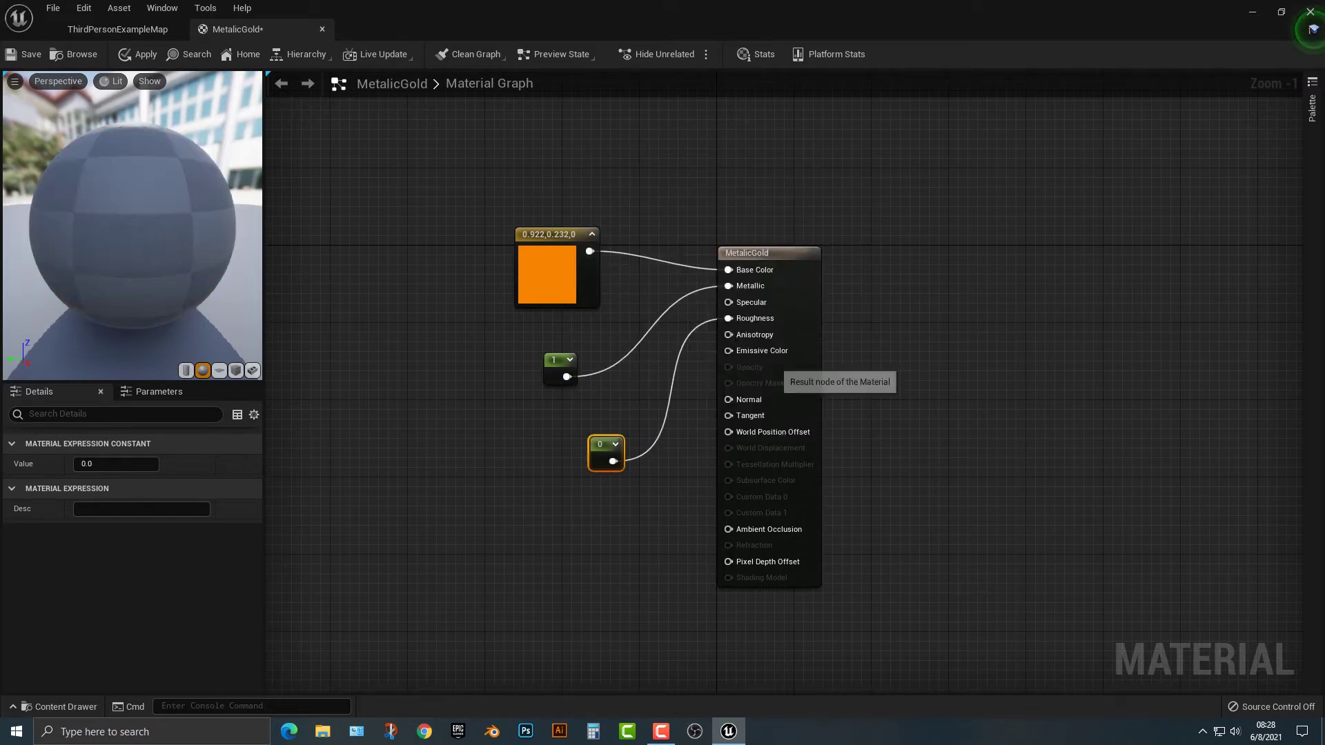
pyautogui.click(116, 464)
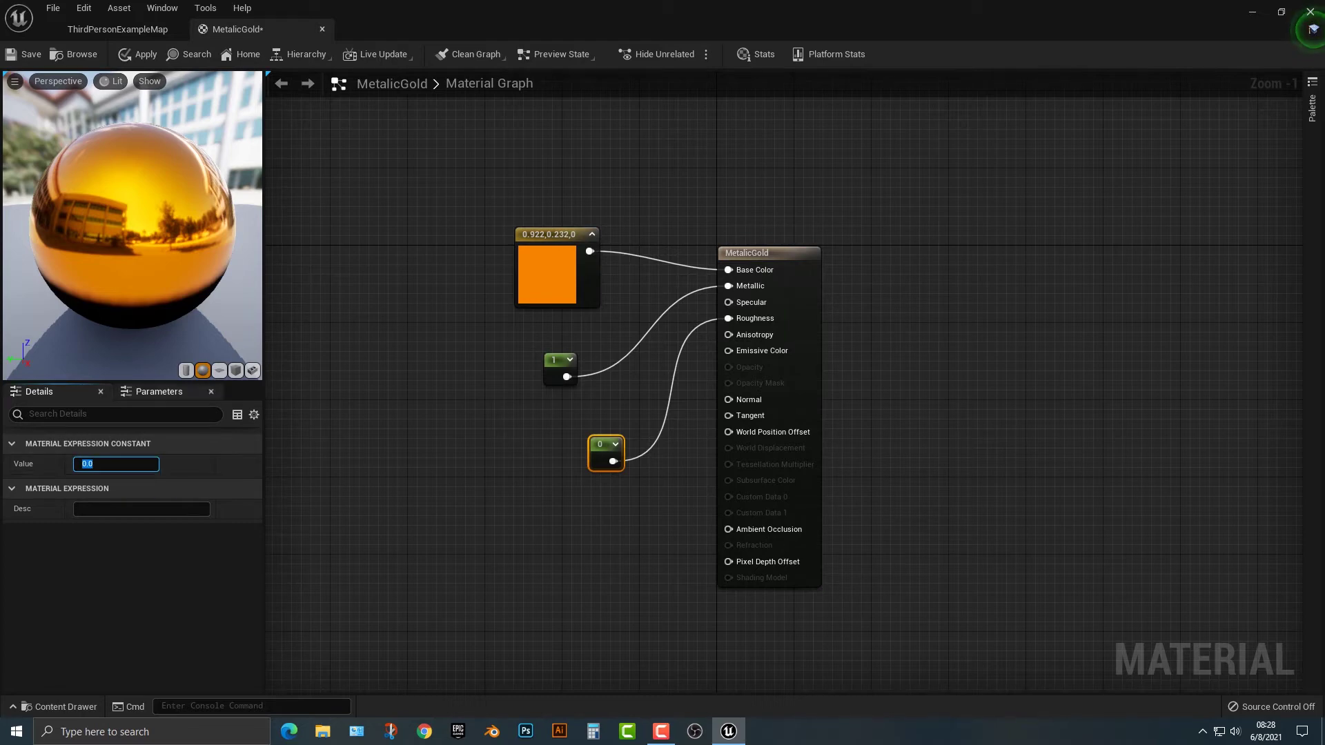
pyautogui.write('.5')
pyautogui.press('Return')
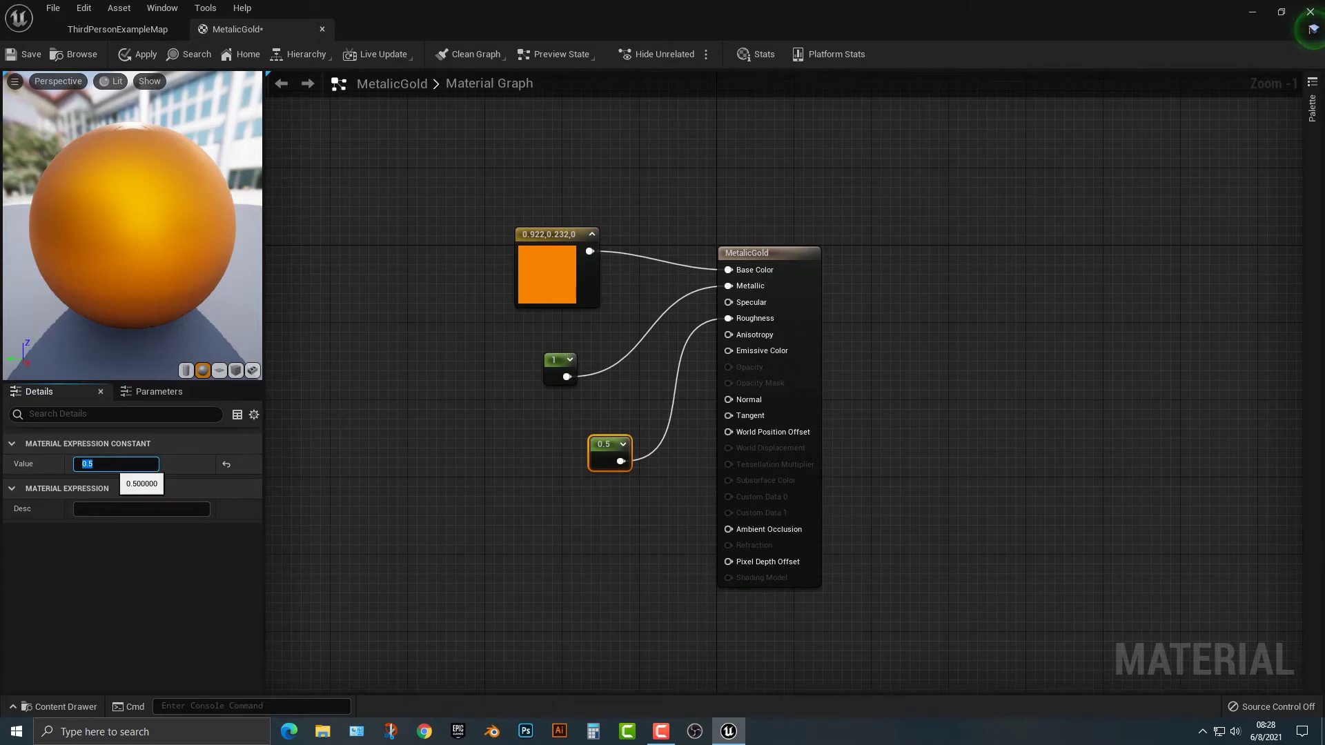
pyautogui.write('0.')
pyautogui.press('Return')
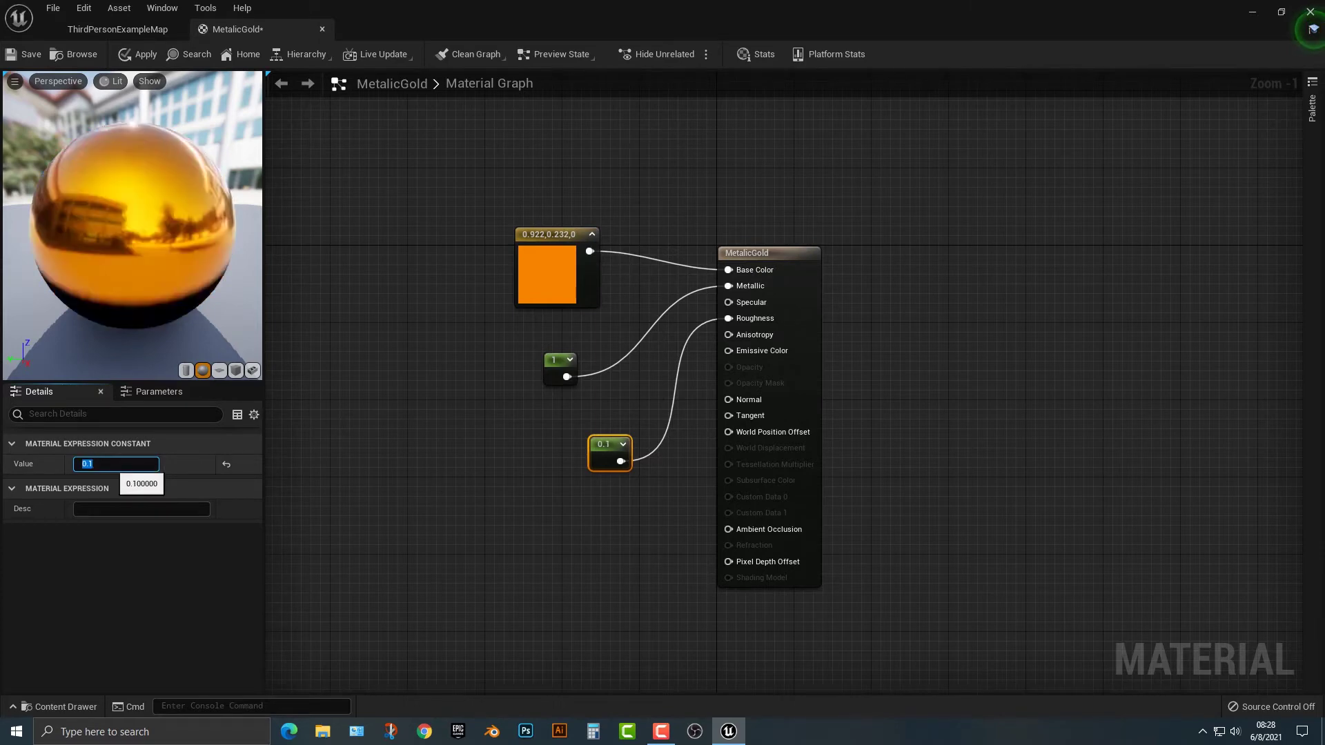
pyautogui.write('1')
pyautogui.press('Return')
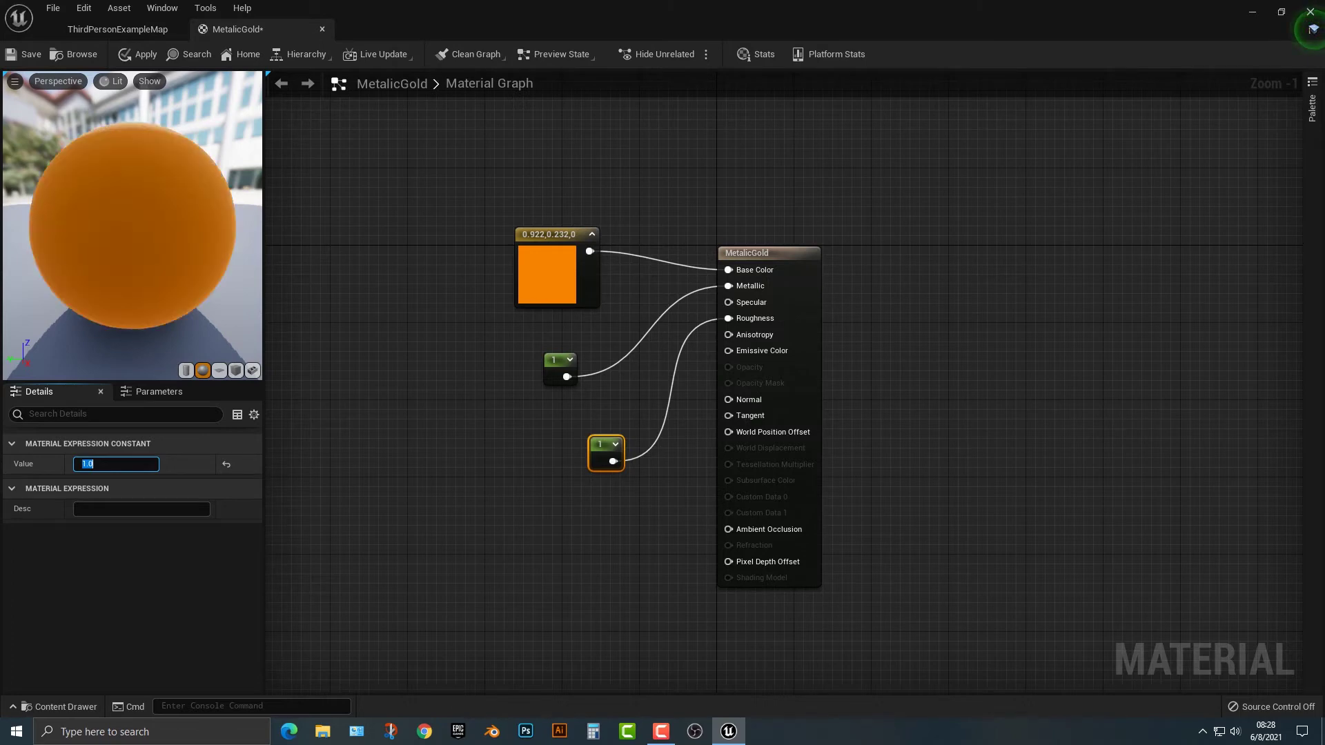
pyautogui.write('0')
pyautogui.press('Return')
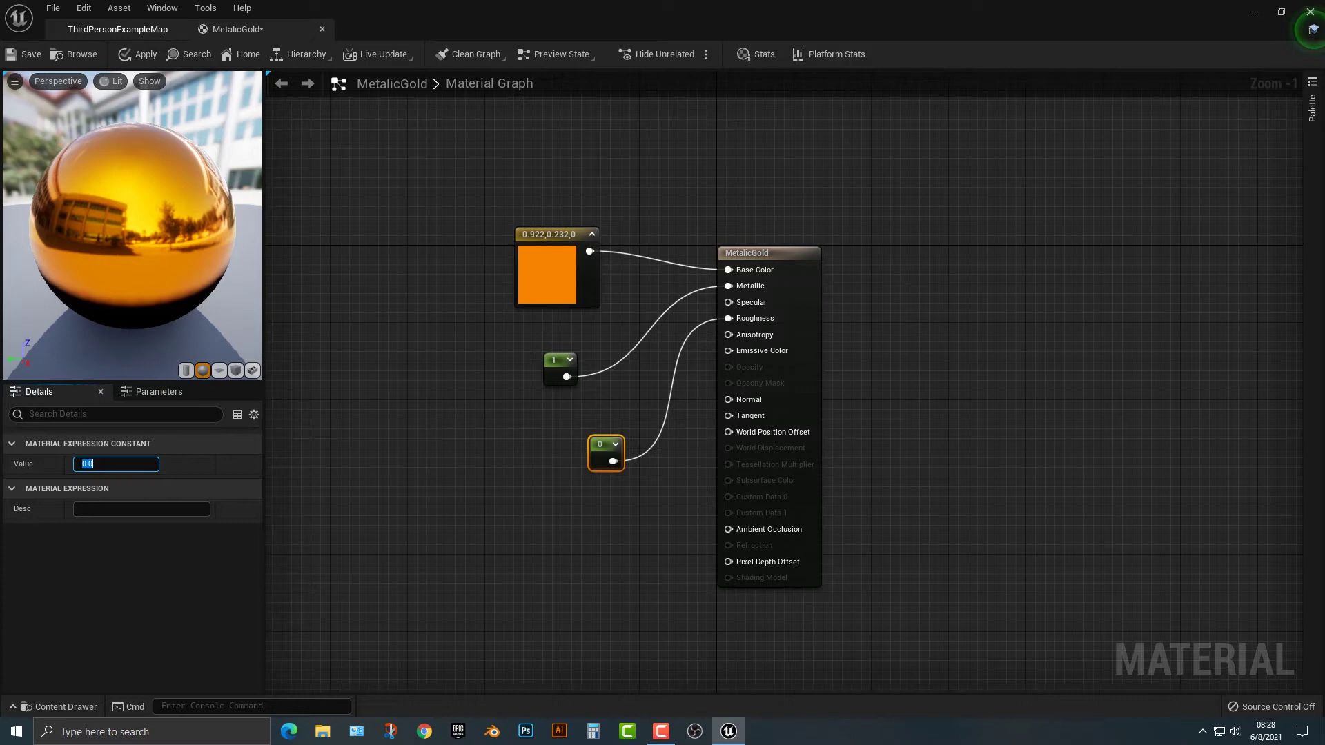
pyautogui.click(141, 54)
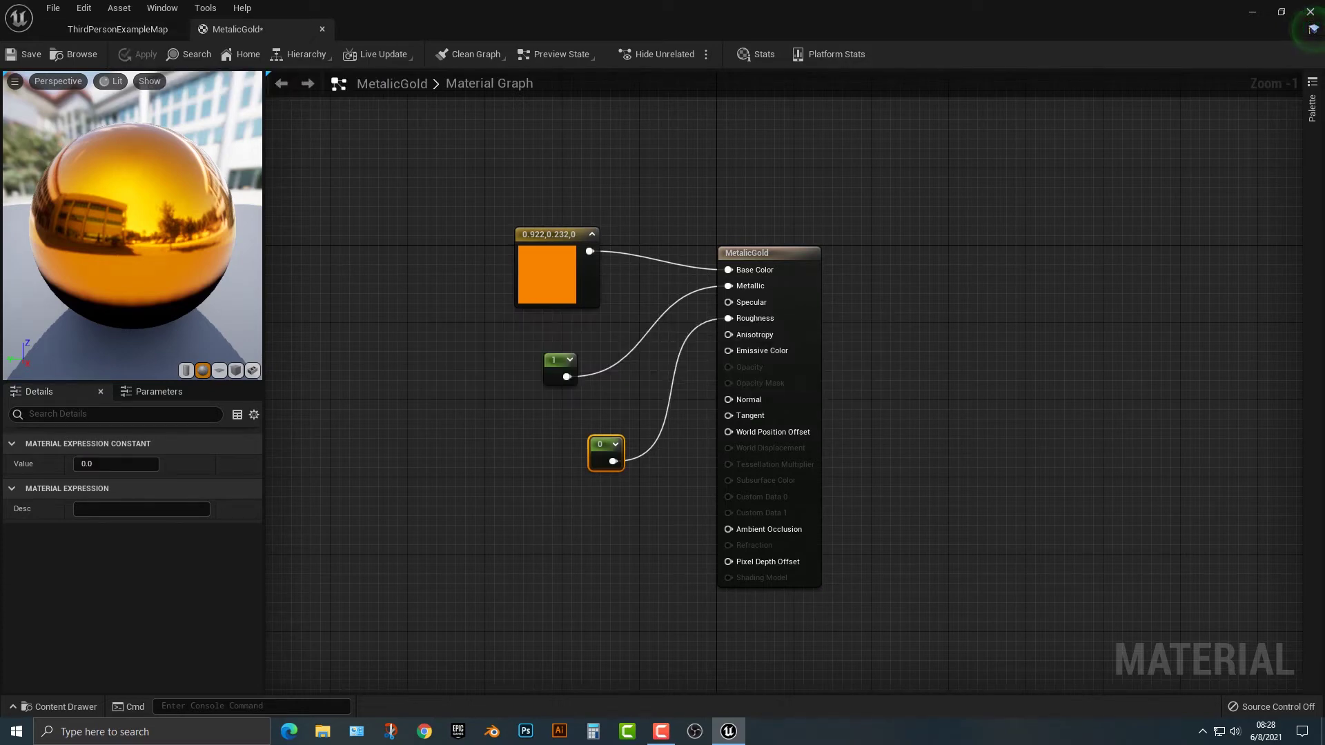
# Return to the level map and browse the Content Drawer's context menus.
pyautogui.click(116, 29)
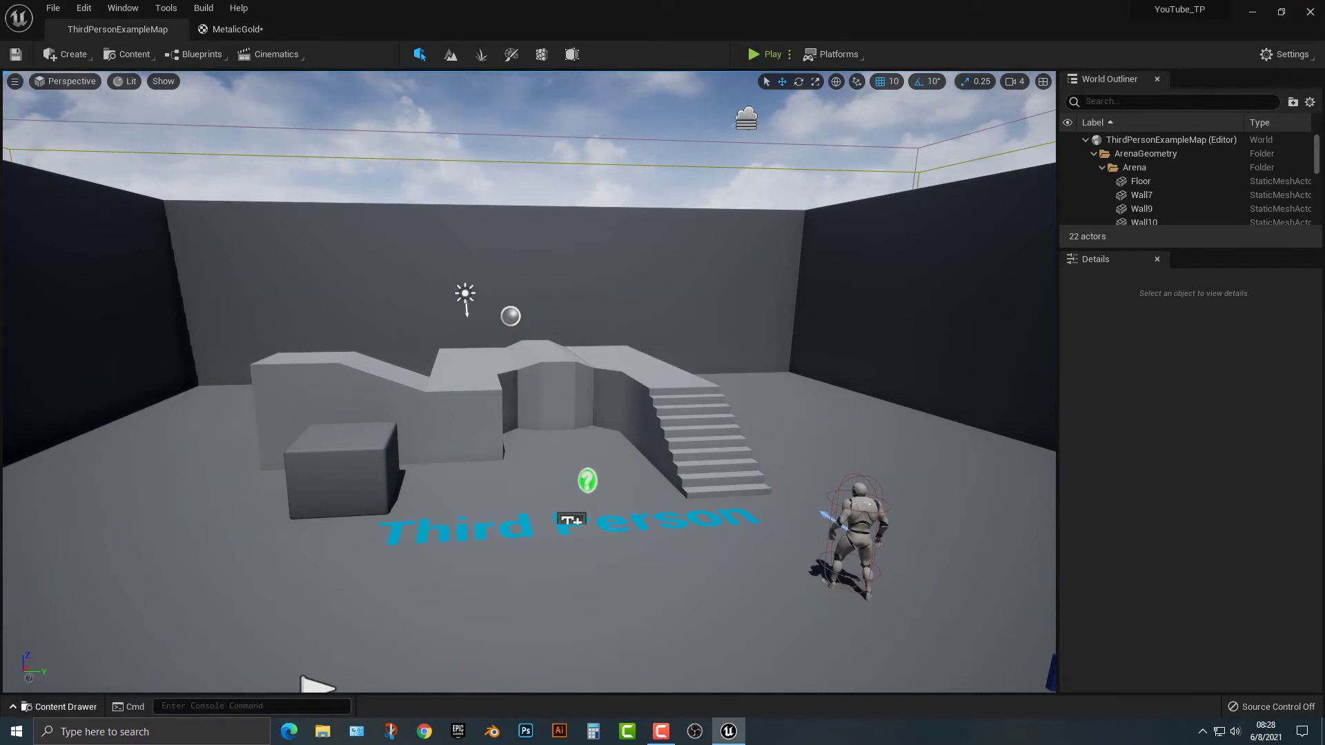
pyautogui.click(62, 706)
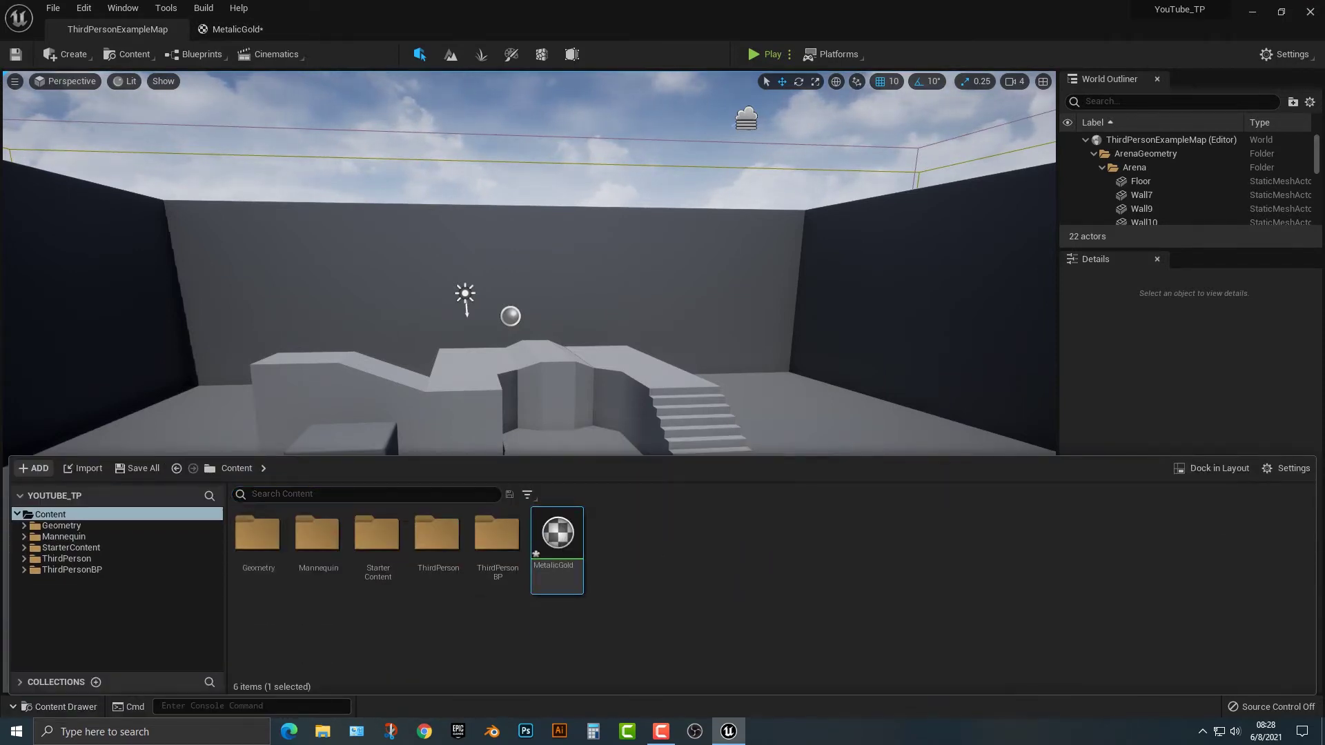
pyautogui.rightClick(678, 575)
pyautogui.click(550, 404)
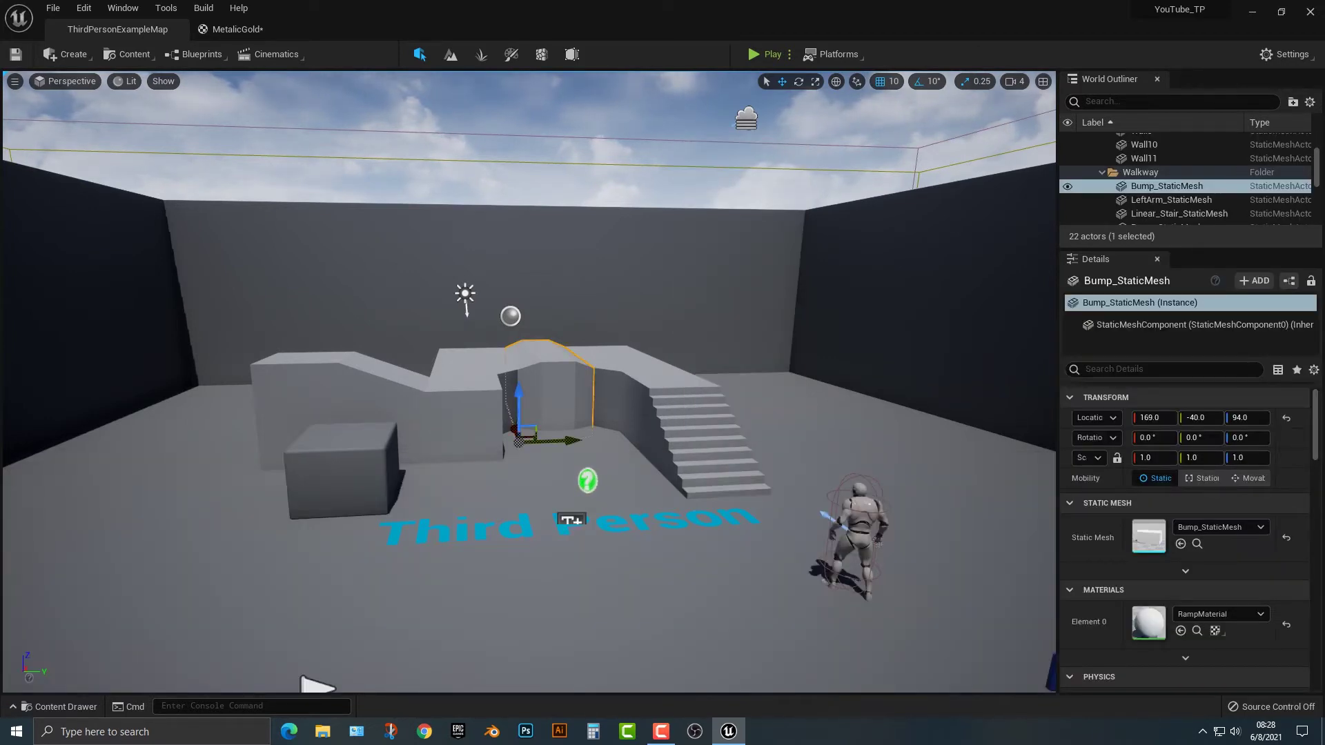
pyautogui.rightClick(528, 544)
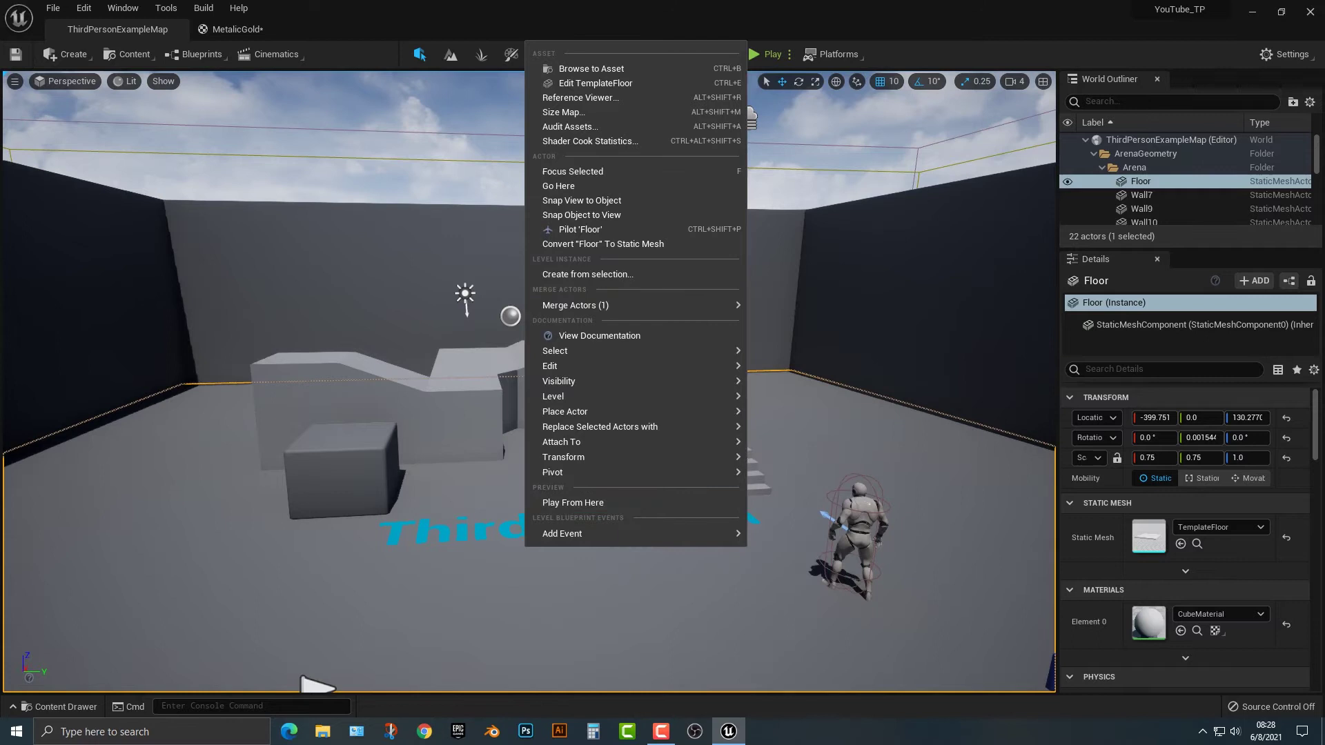
pyautogui.click(746, 120)
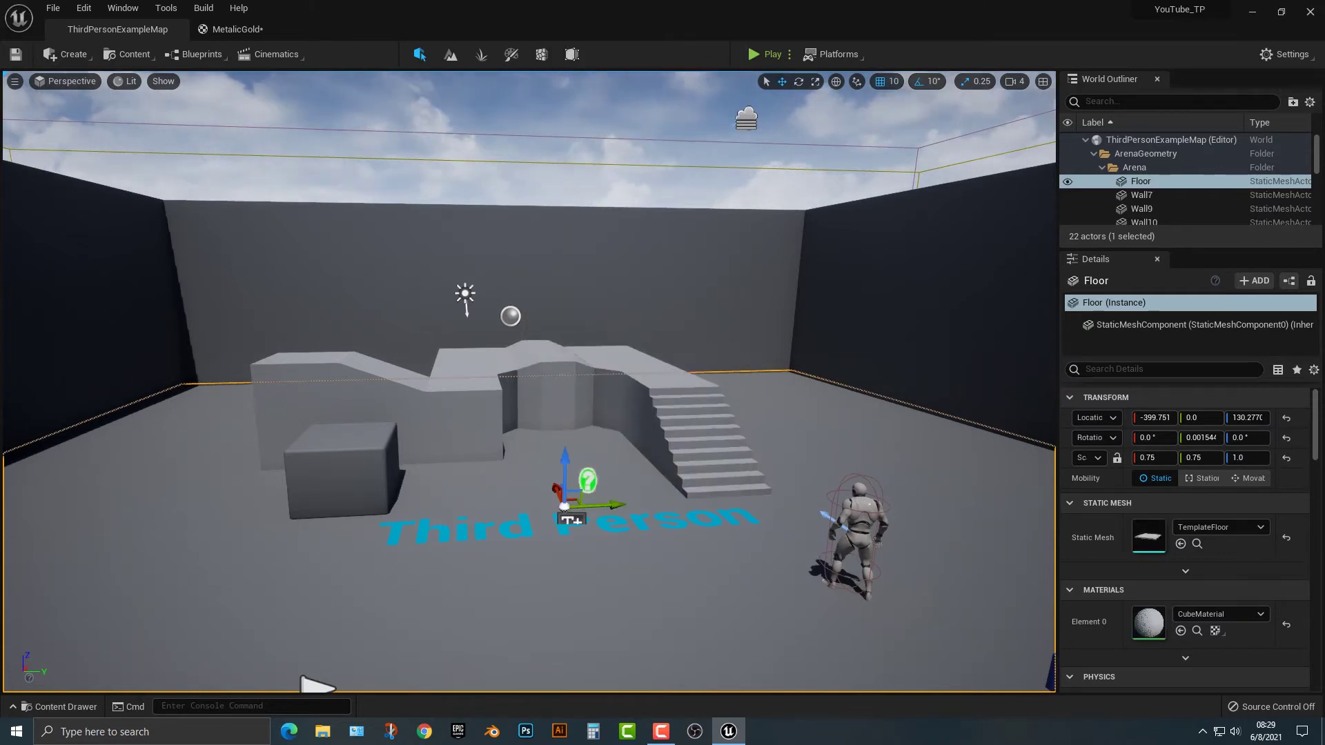
# Place a Cube and a Sphere, moving the sphere right beside the stairs (Y 90).
pyautogui.click(67, 54)
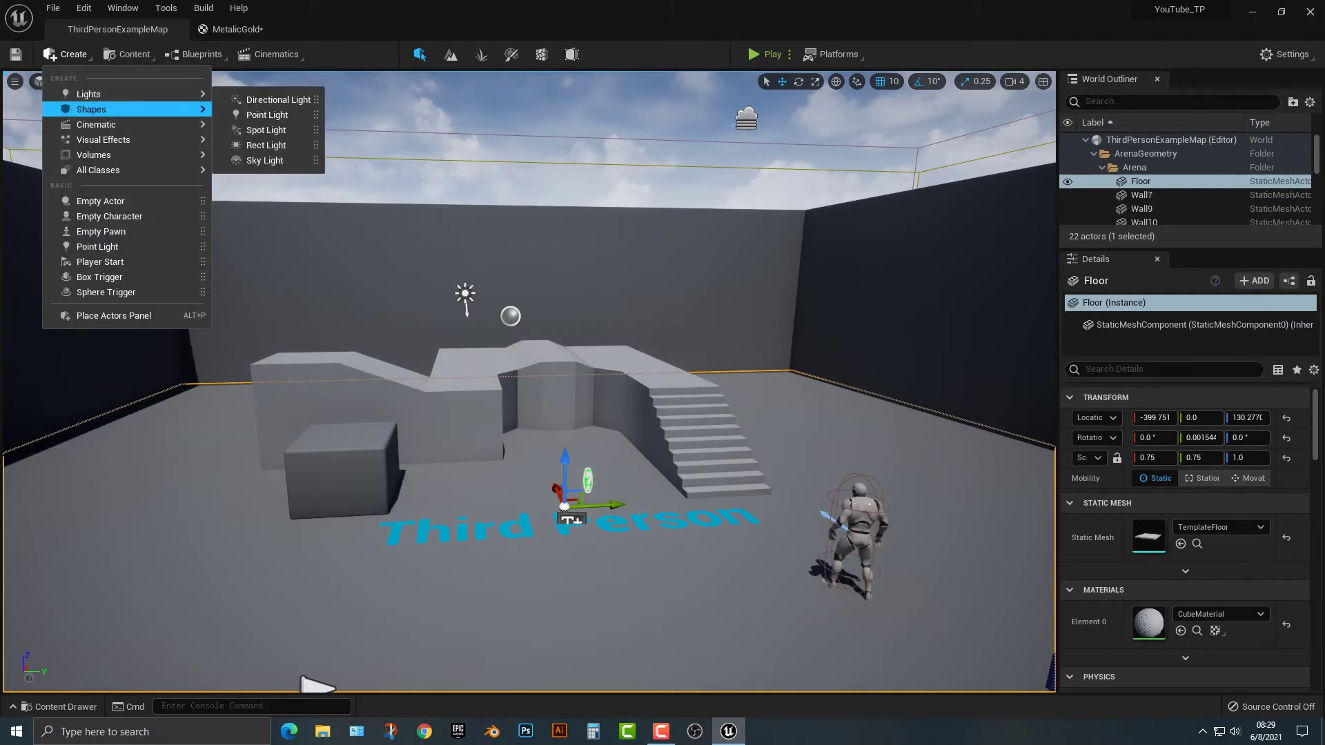
pyautogui.click(259, 114)
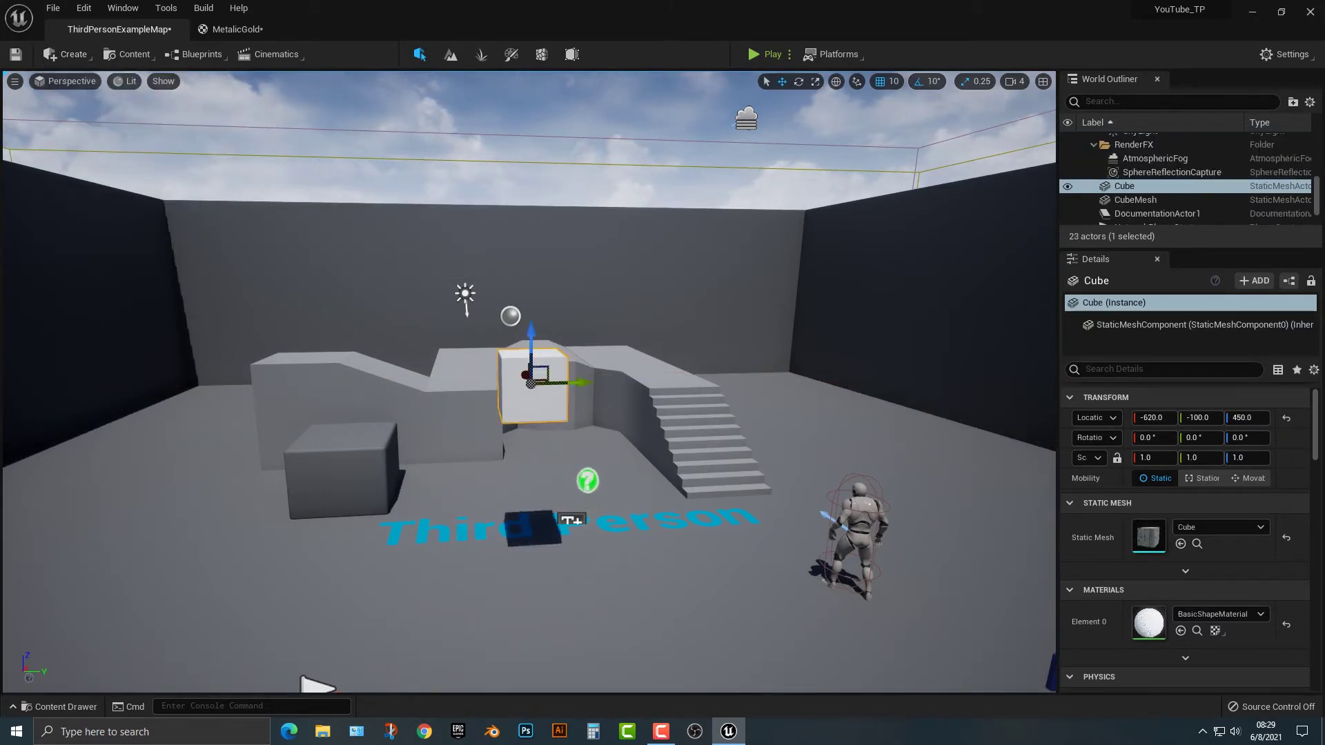
pyautogui.click(67, 55)
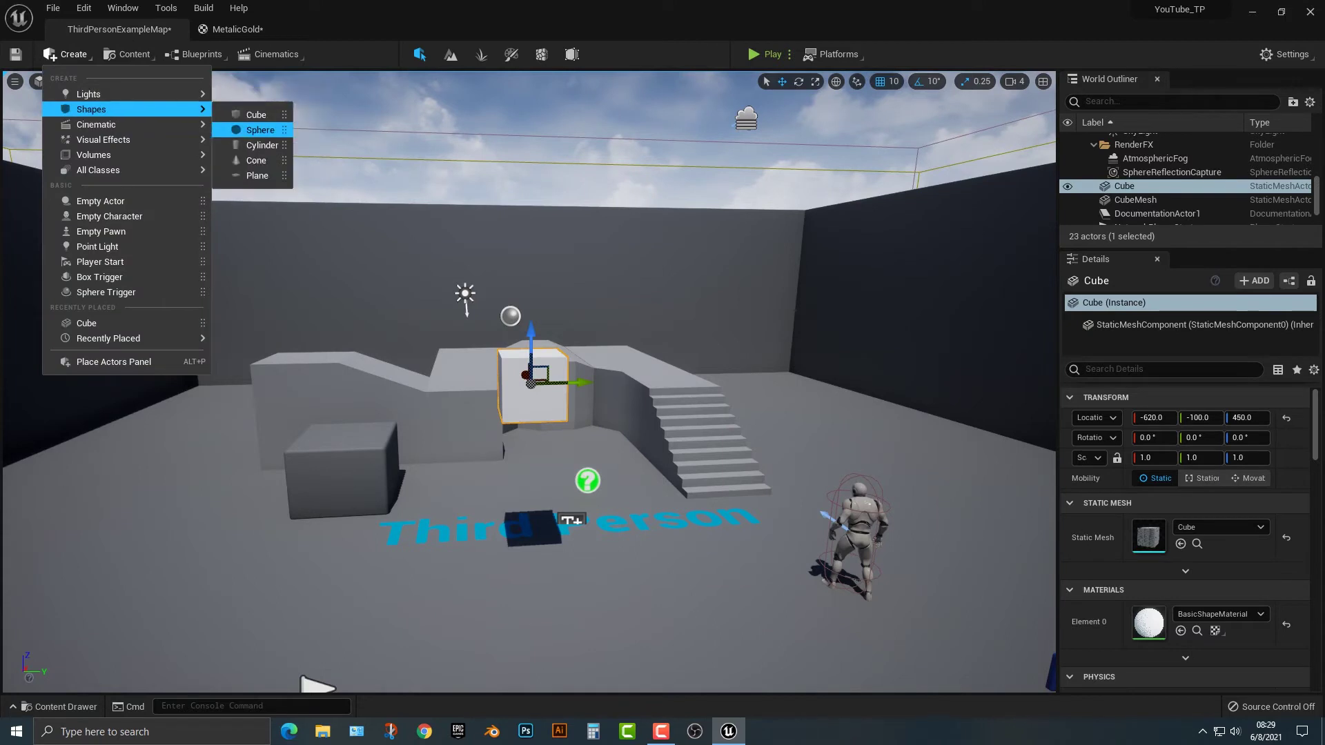
pyautogui.click(258, 114)
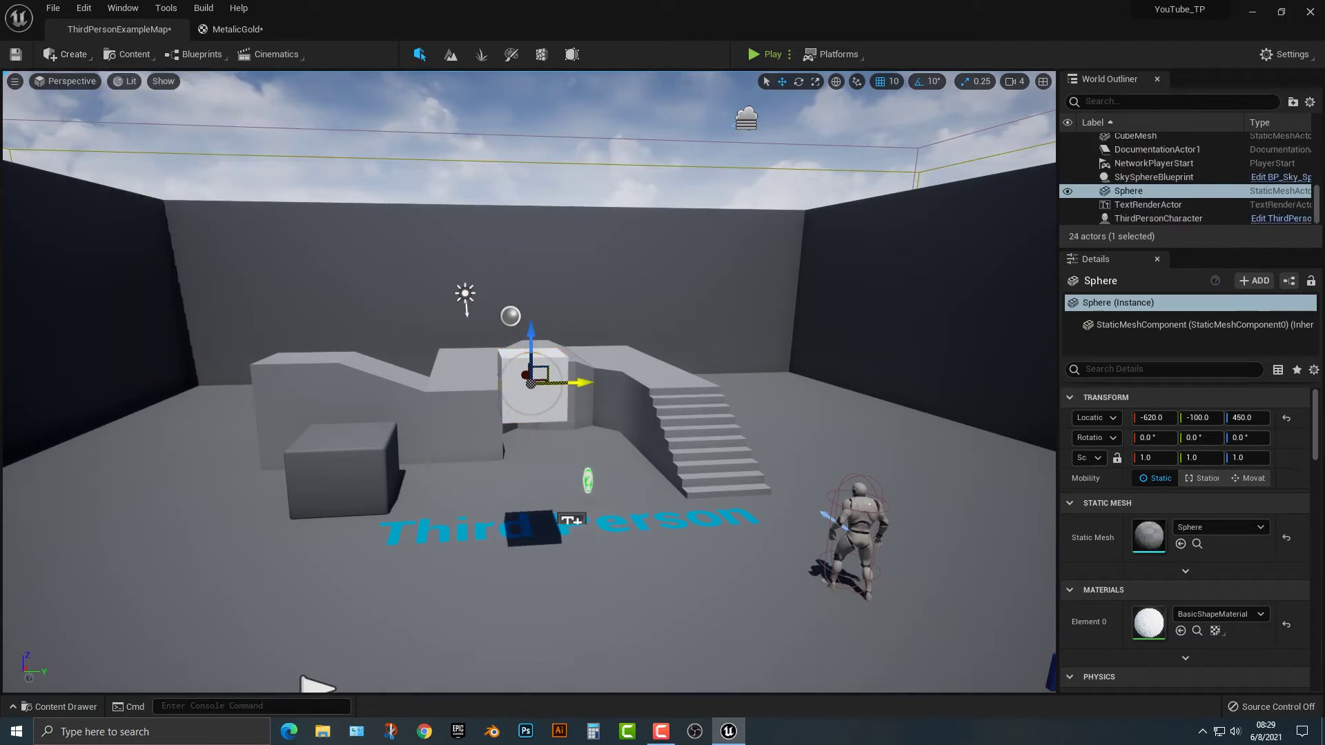
pyautogui.moveTo(581, 382); pyautogui.dragTo(696, 381)
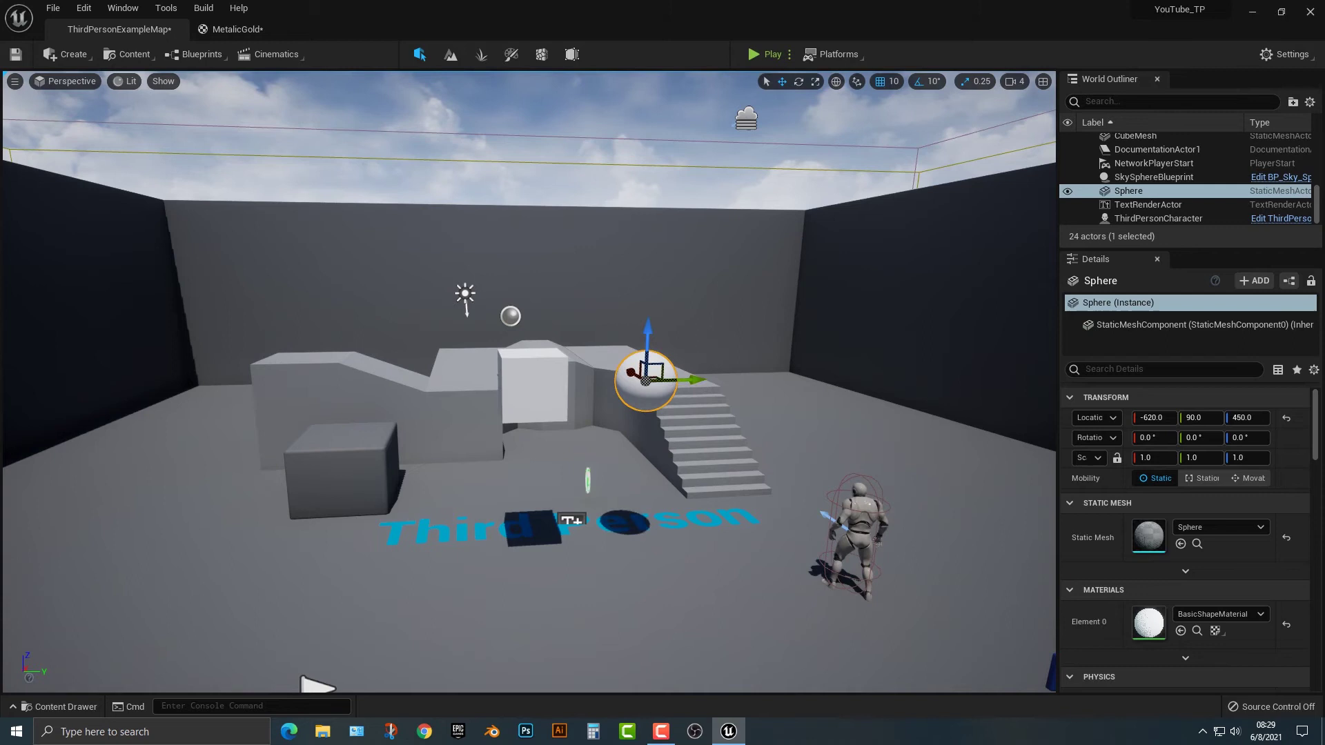
# Assign MetalicGold to Element 0 of both the sphere and the cube.
pyautogui.click(1217, 614)
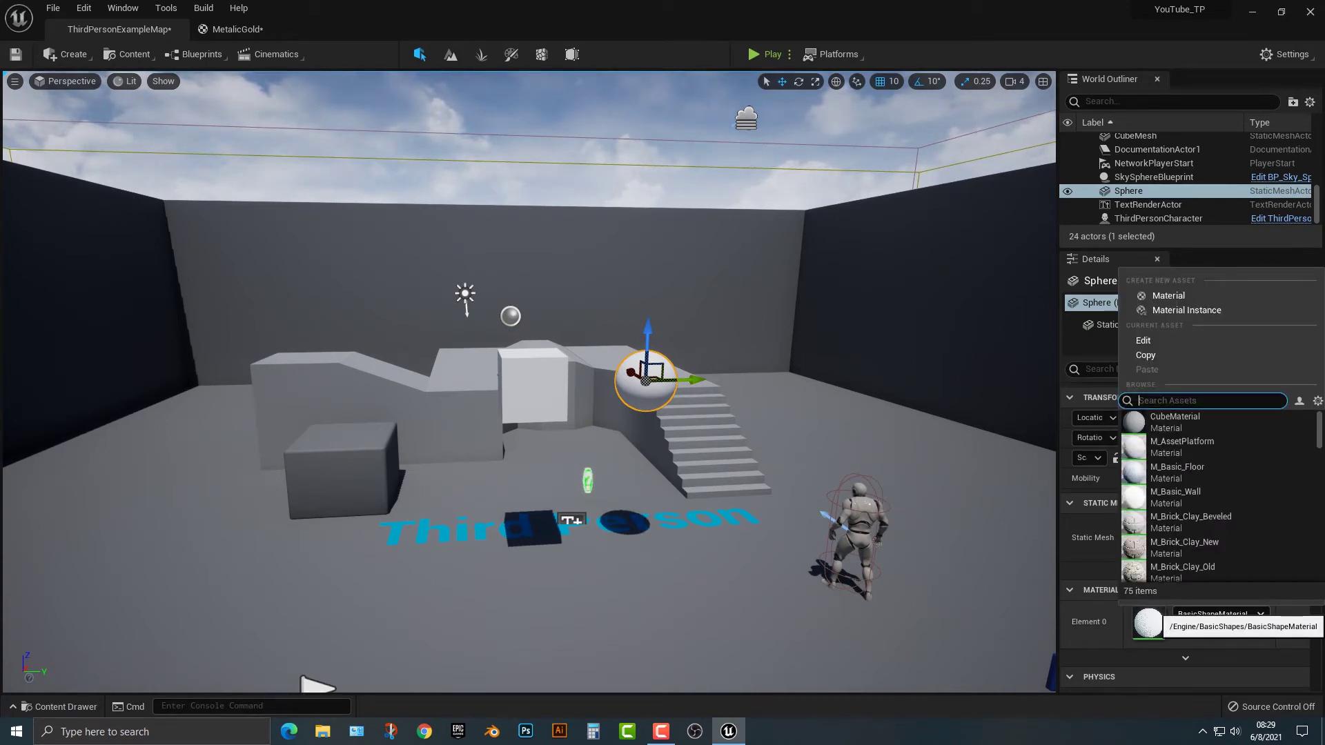
pyautogui.write('gold')
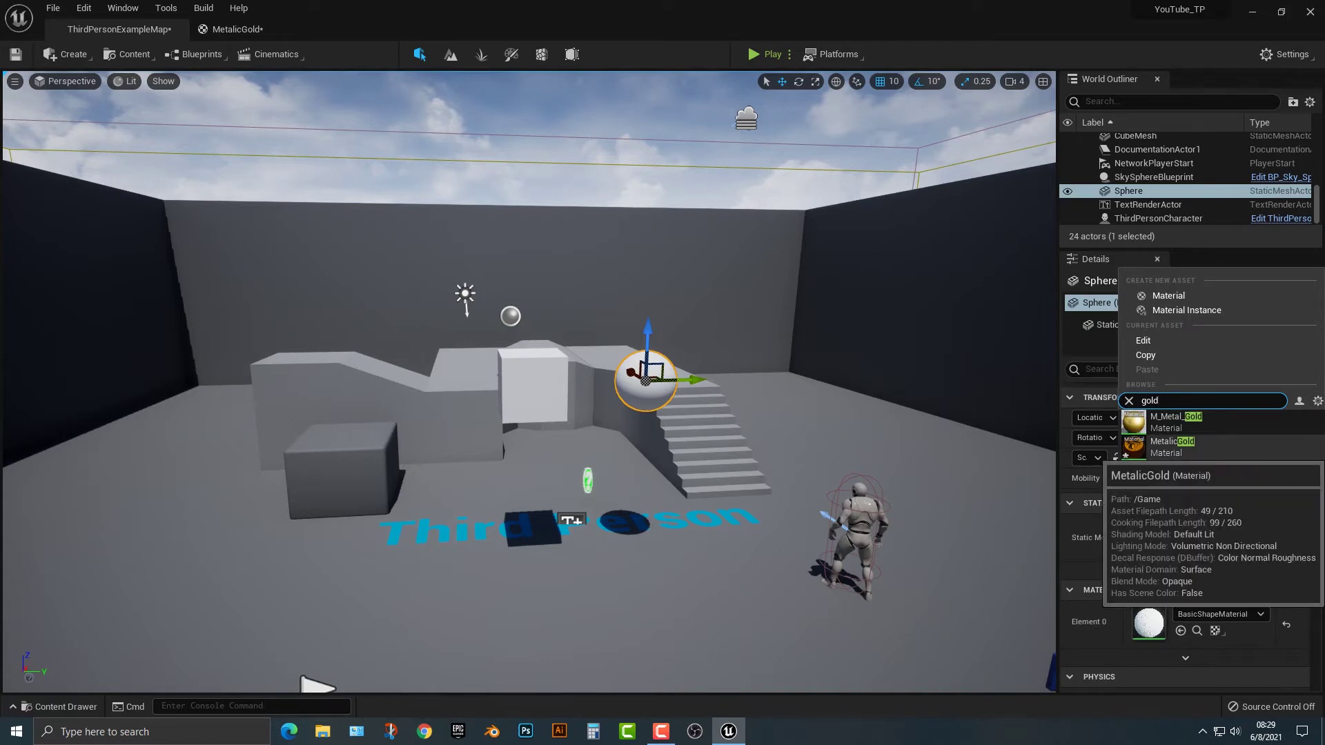
pyautogui.click(1172, 446)
pyautogui.click(533, 388)
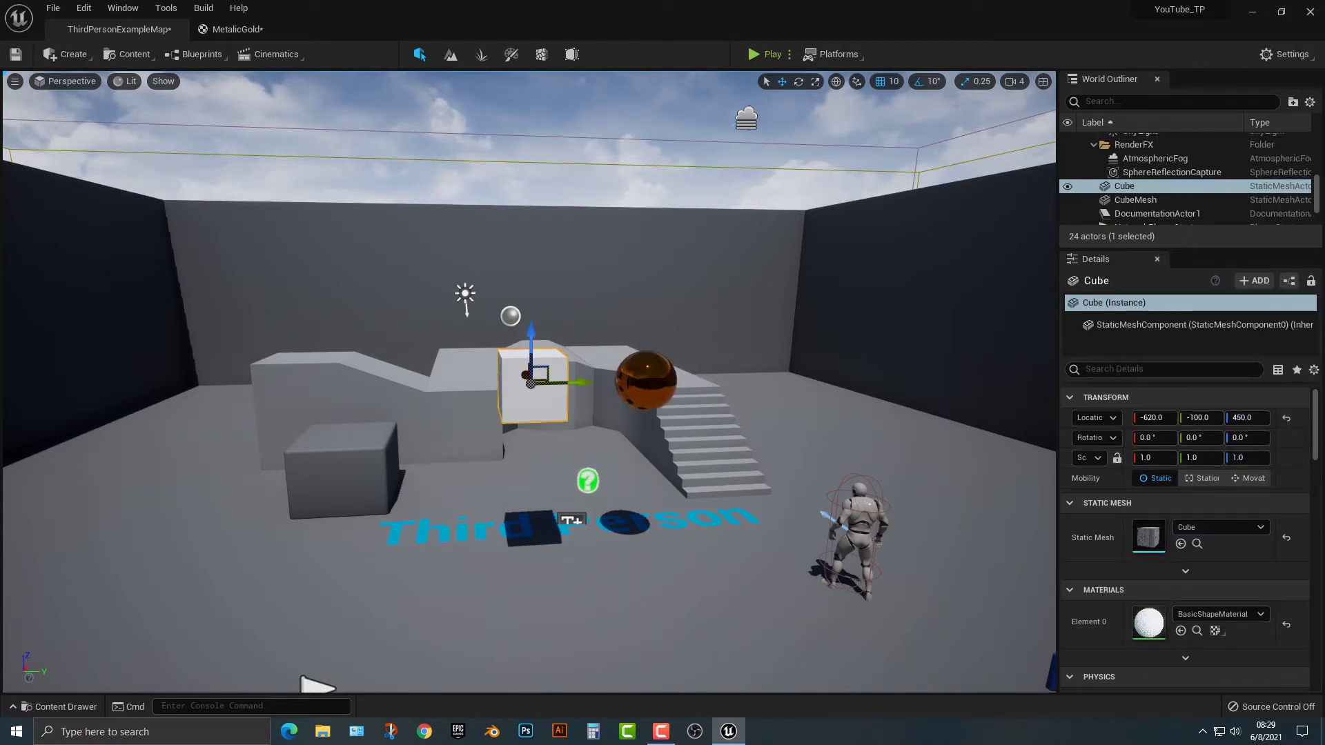
pyautogui.click(1220, 614)
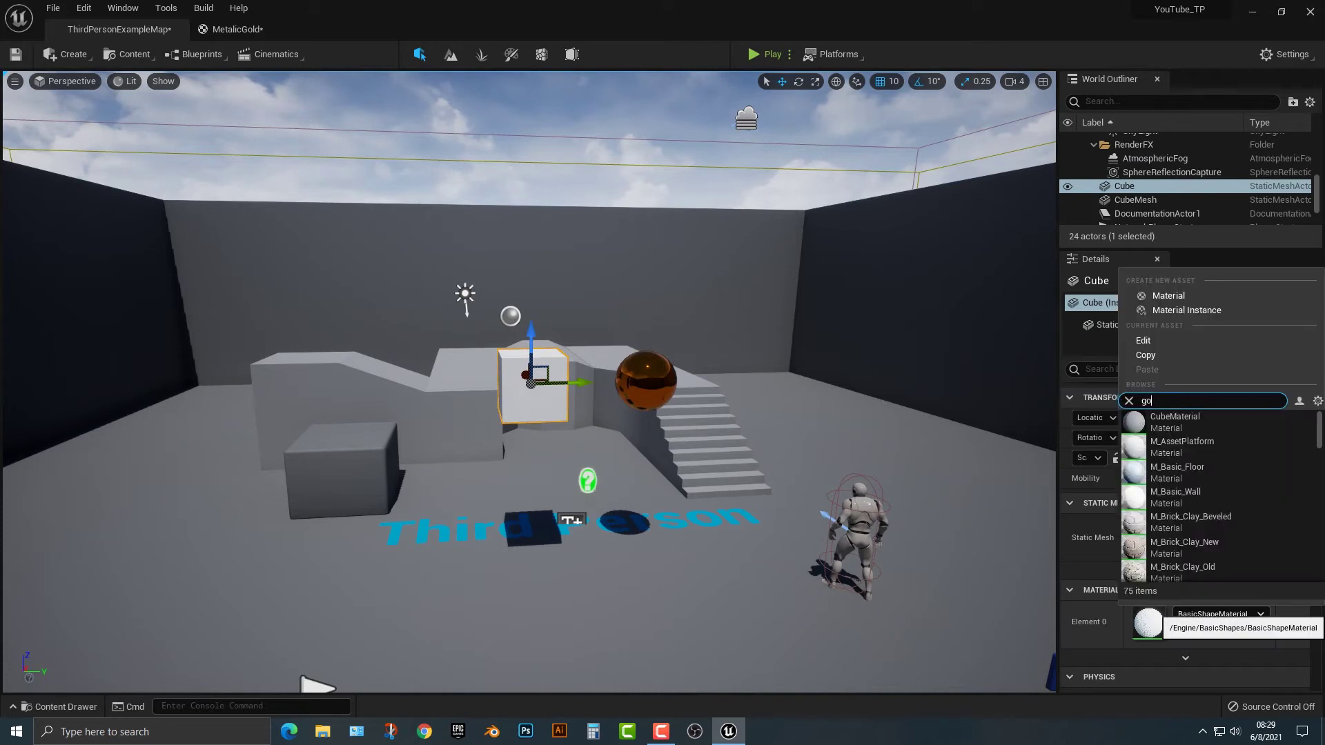
pyautogui.write('gold')
pyautogui.click(1175, 442)
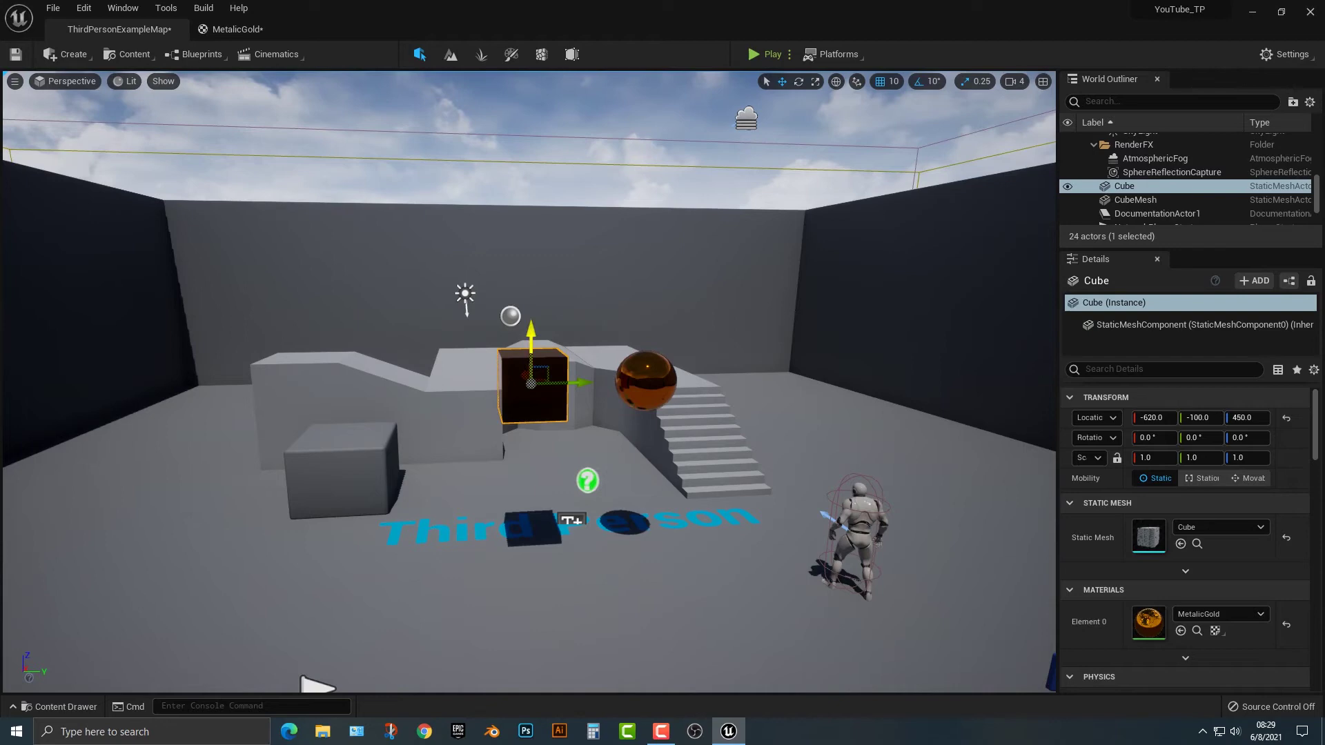
# Lower the cube and the sphere toward the floor (Z 340).
pyautogui.moveTo(531, 347); pyautogui.dragTo(532, 414)
pyautogui.click(646, 380)
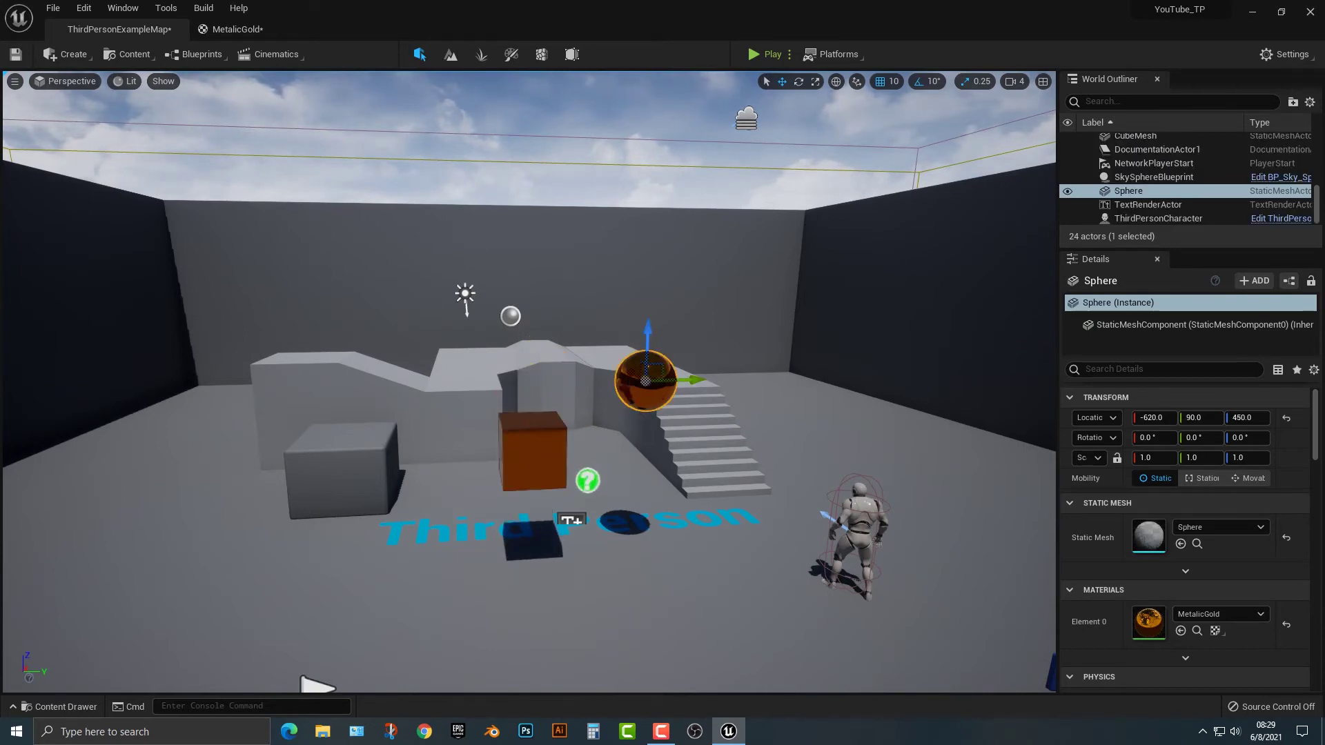
pyautogui.moveTo(648, 342); pyautogui.dragTo(648, 407)
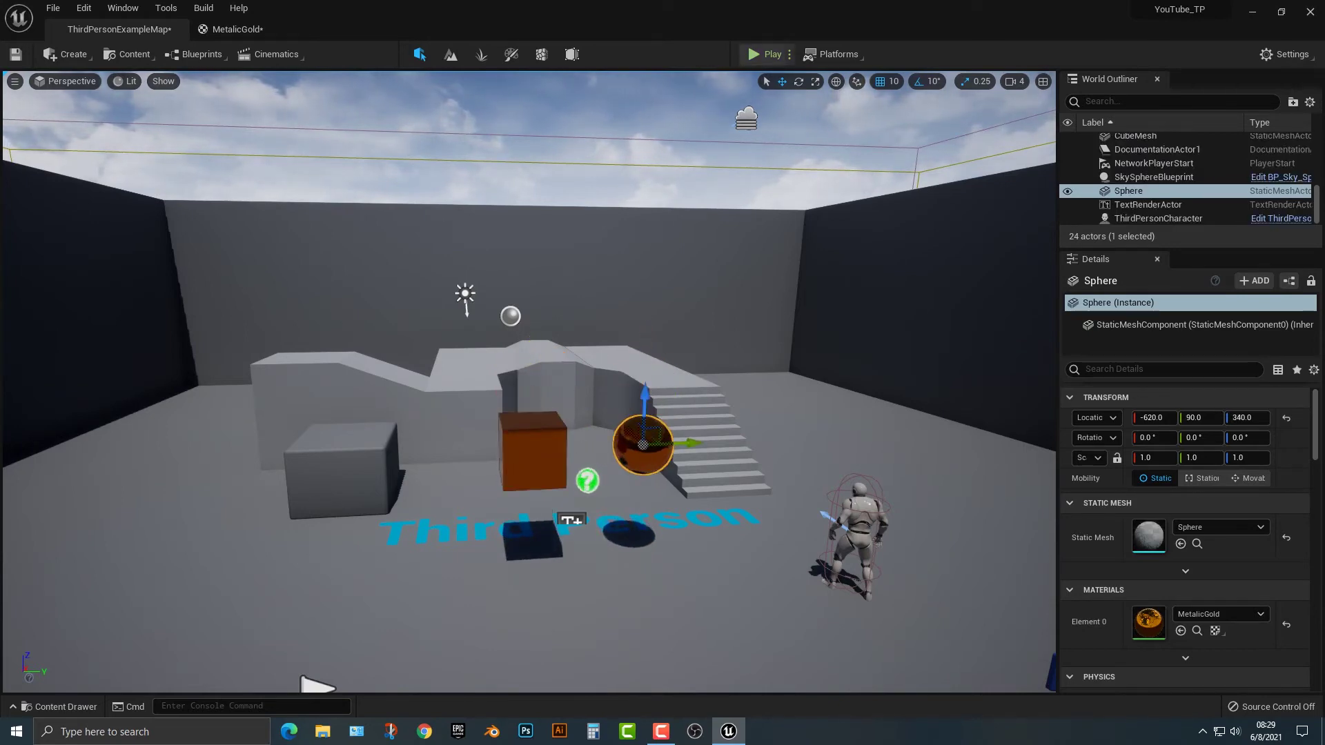
# Play the level, walk forward with W, stop with Esc, then reopen the MetalicGold graph.
pyautogui.click(764, 54)
pyautogui.press('w')
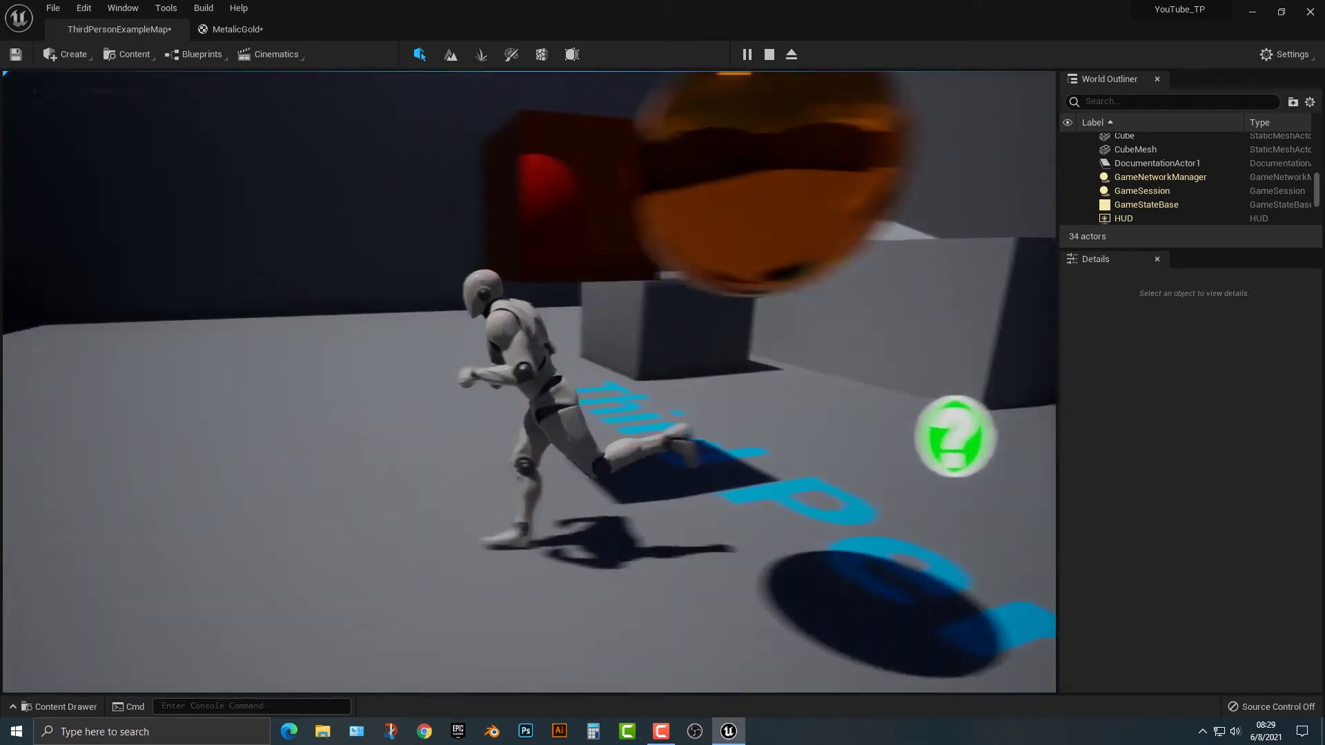
pyautogui.press('Escape')
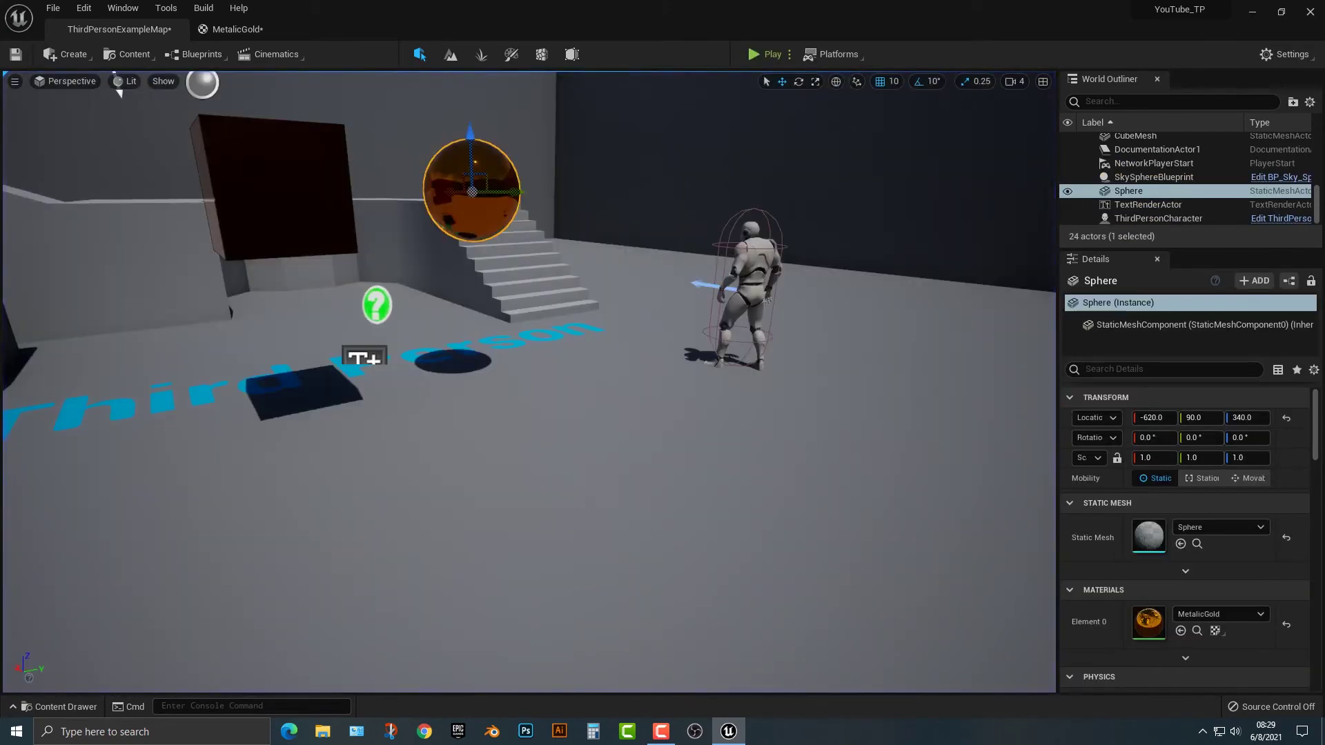
pyautogui.click(232, 29)
# Shift MetalicGold's Constant3Vector to a deeper copper-orange, apply, and return to the level.
pyautogui.click(547, 275)
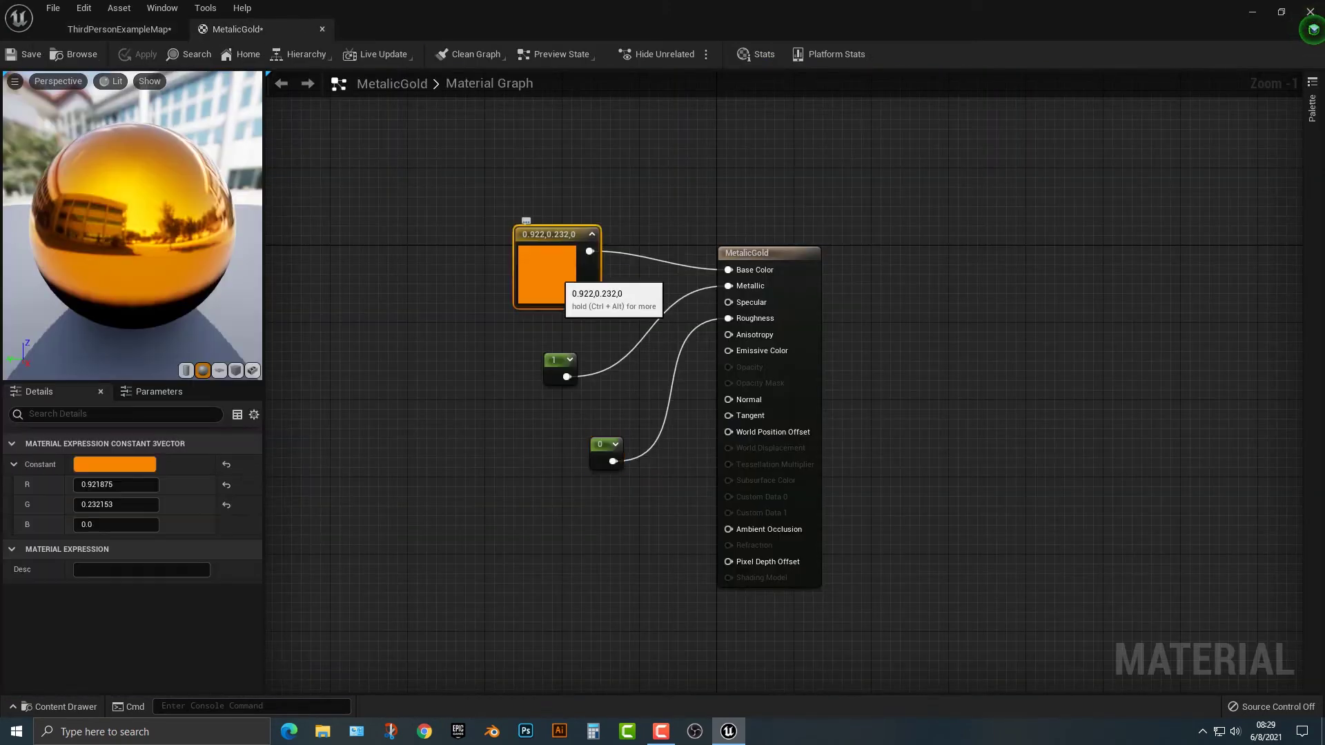
pyautogui.doubleClick(547, 274)
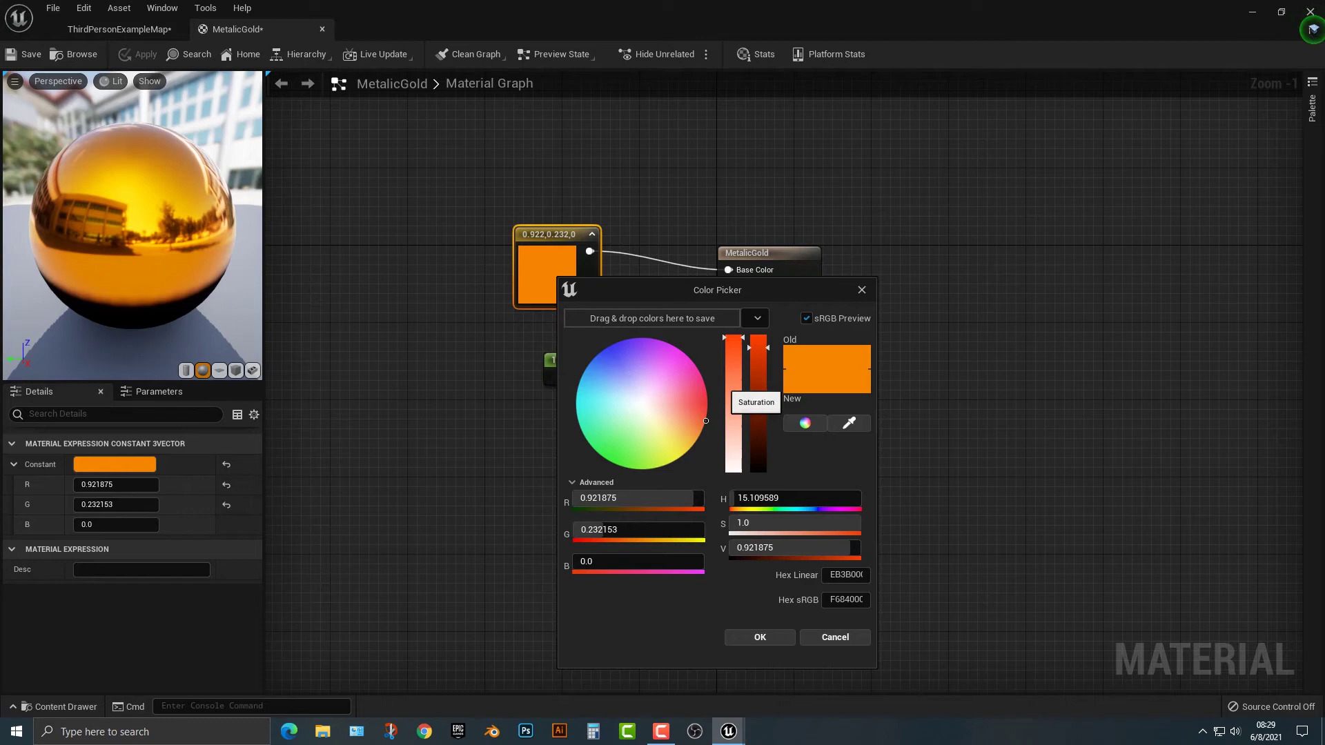
pyautogui.moveTo(702, 422); pyautogui.dragTo(691, 430)
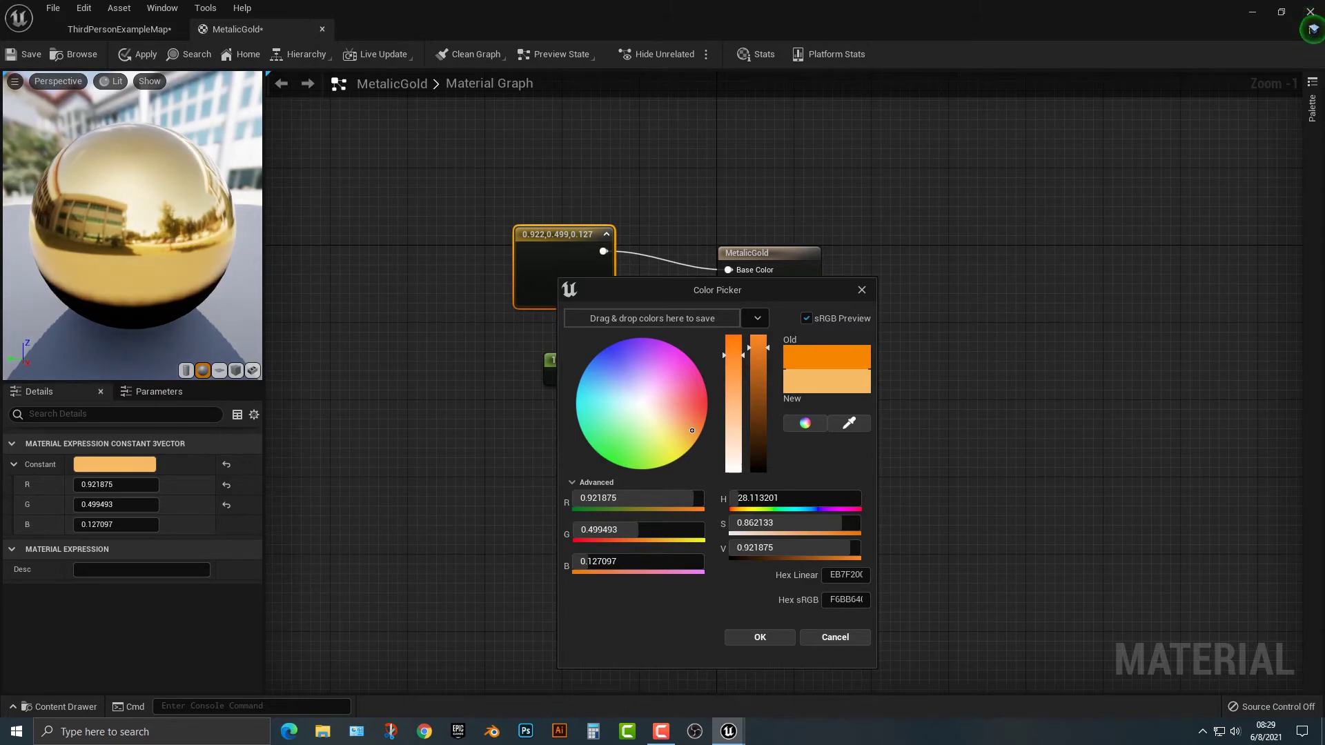
pyautogui.moveTo(692, 430); pyautogui.dragTo(698, 421)
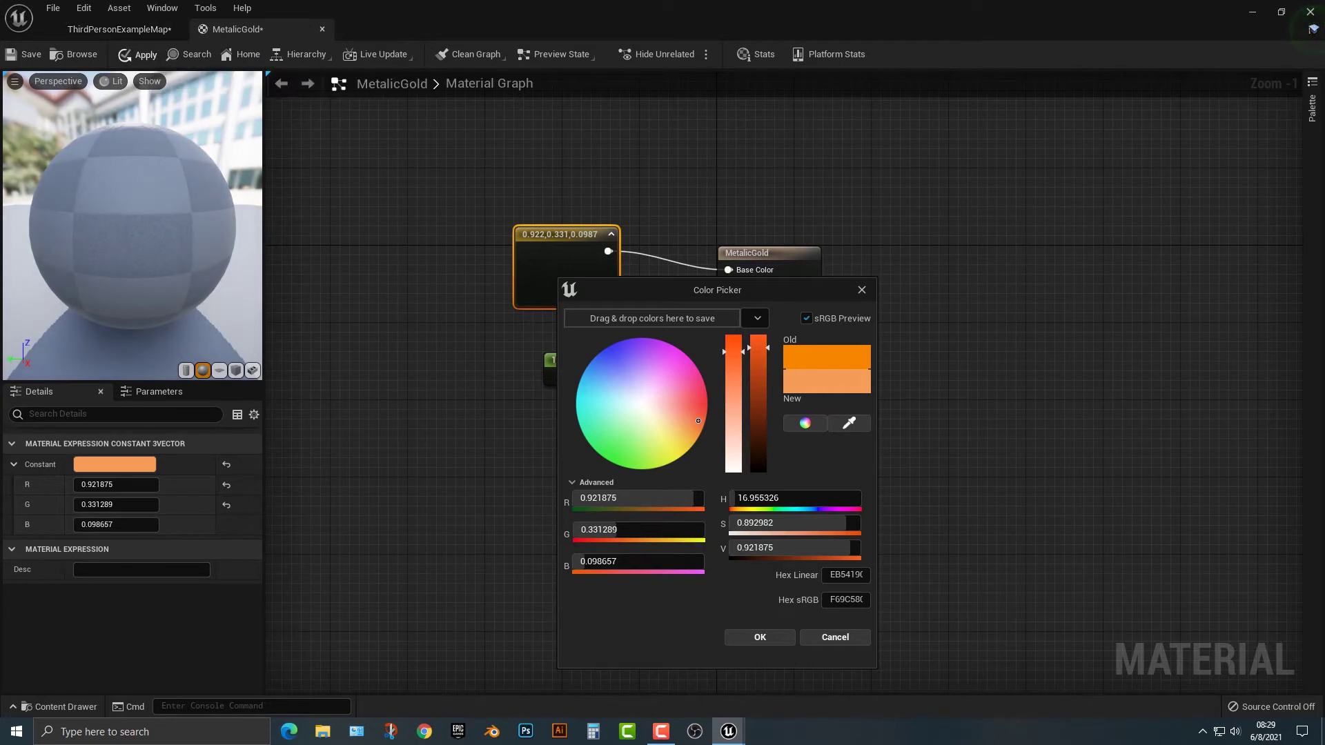
pyautogui.click(140, 53)
pyautogui.click(119, 30)
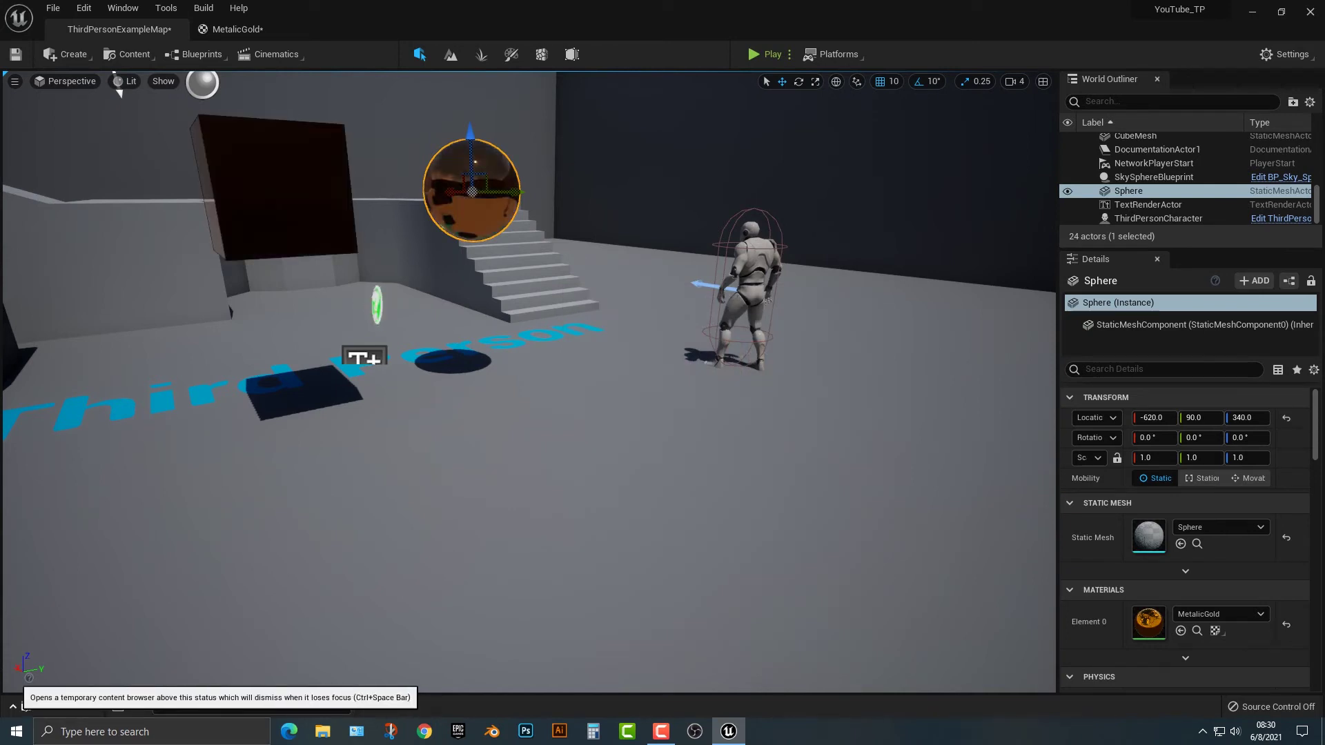
# Duplicate MetalicGold, rename the copy MetalicSilver, and open it for editing.
pyautogui.click(59, 706)
pyautogui.rightClick(558, 538)
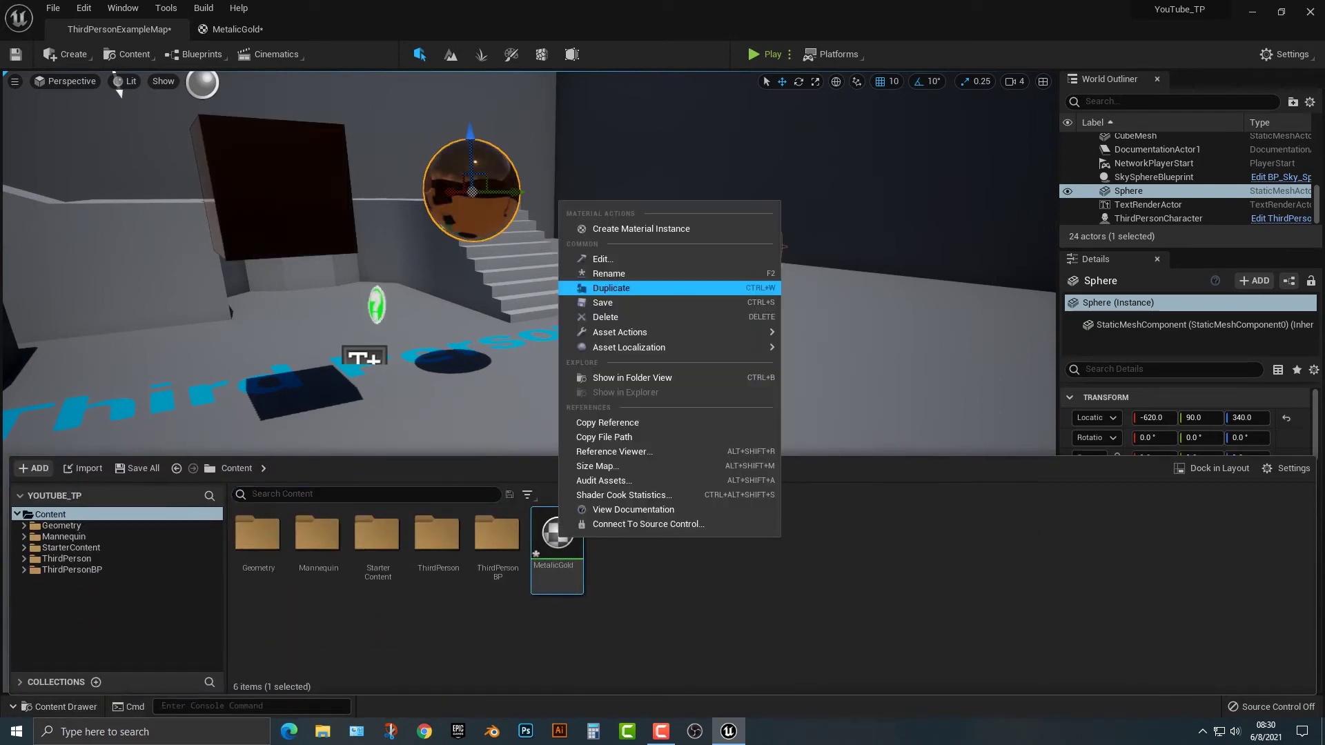
pyautogui.click(590, 287)
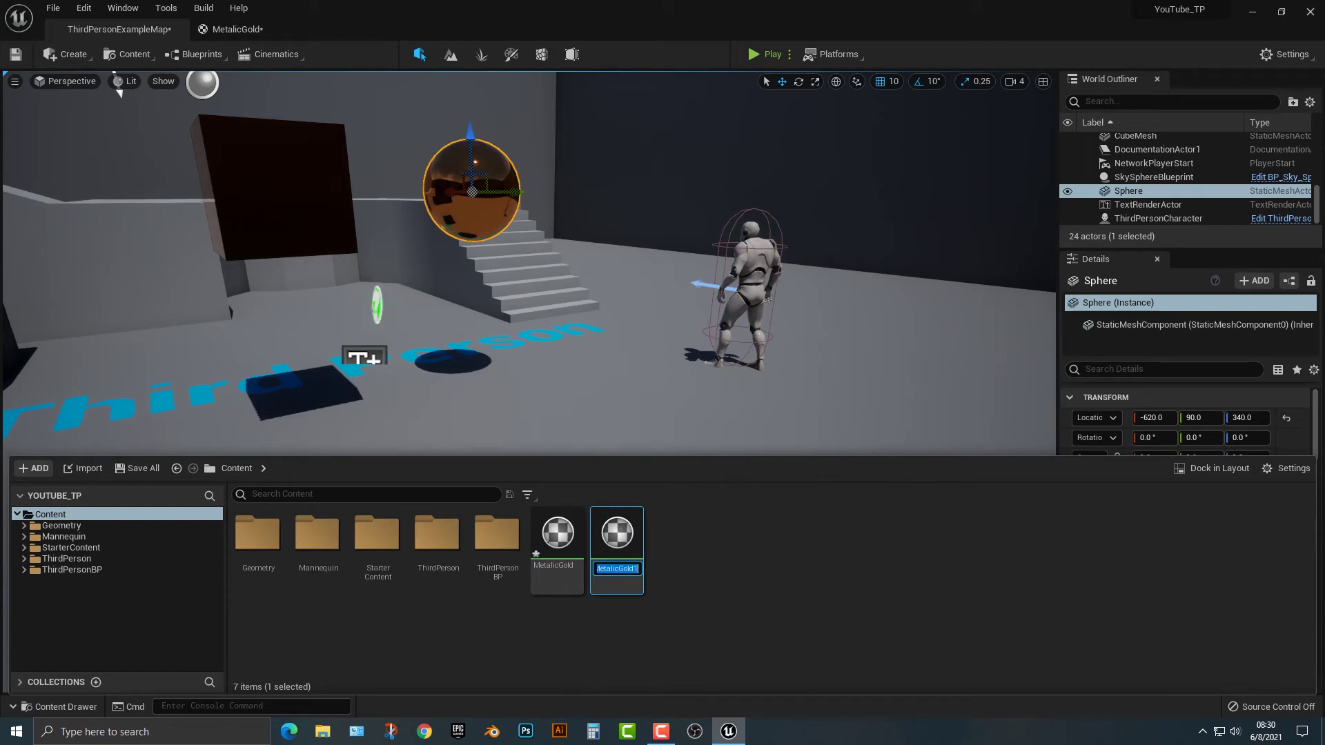
pyautogui.press('Home')
pyautogui.press('Return')
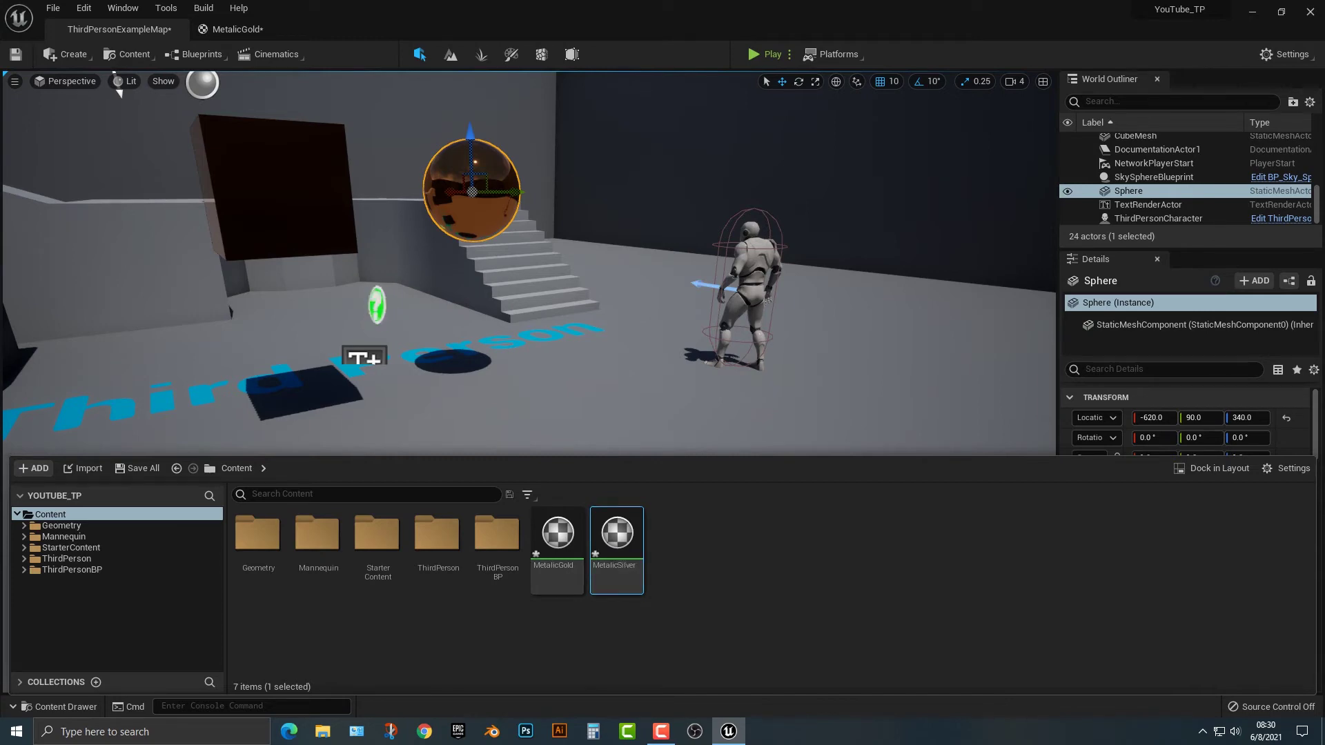
pyautogui.doubleClick(618, 537)
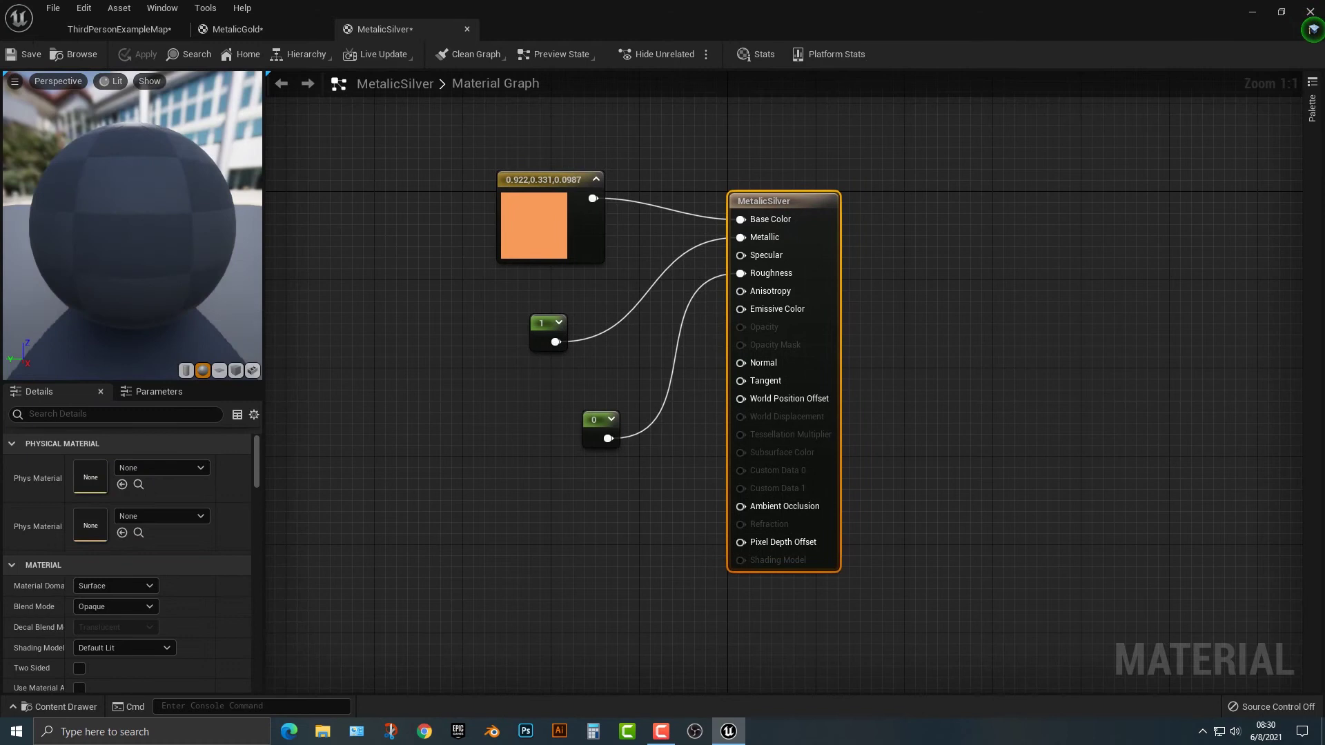
# Set MetalicSilver's base colour to a pale silvery grey and apply the material.
pyautogui.doubleClick(549, 233)
pyautogui.click(624, 361)
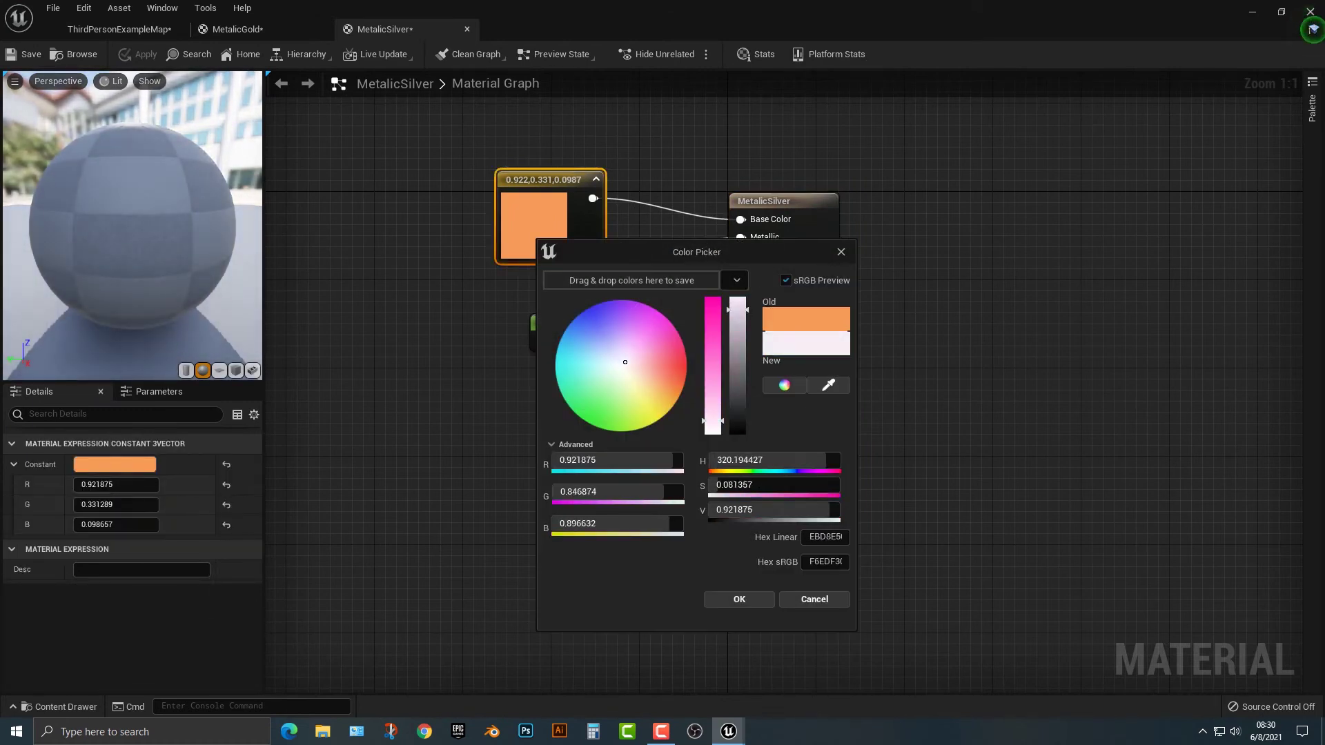
pyautogui.moveTo(737, 310); pyautogui.dragTo(738, 341)
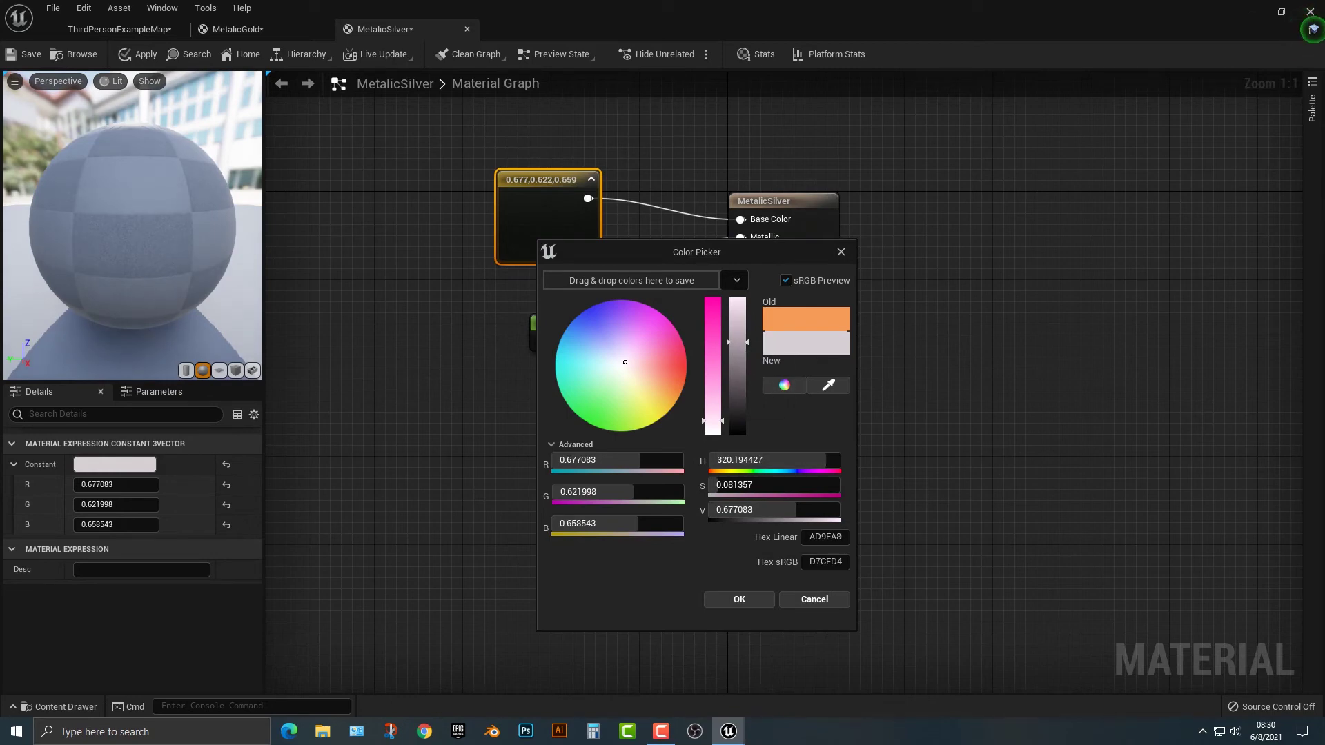
pyautogui.click(739, 599)
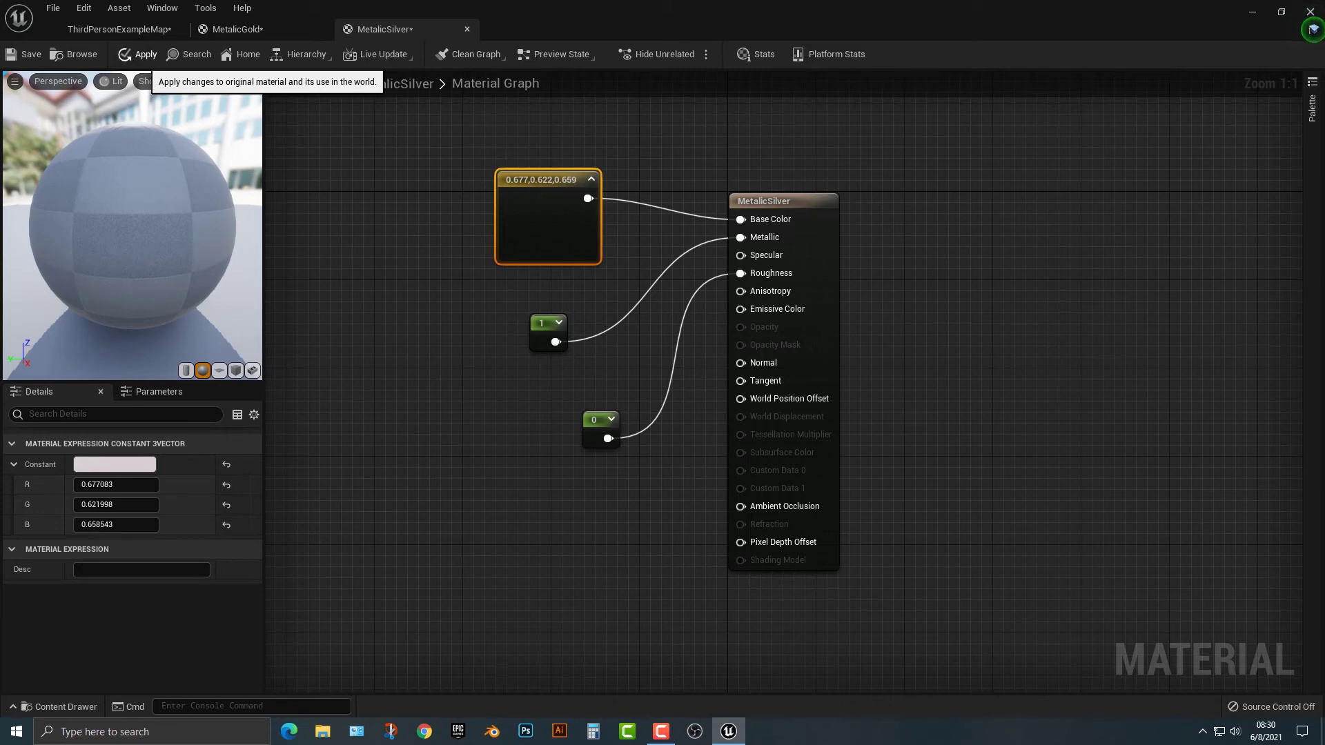
pyautogui.click(142, 56)
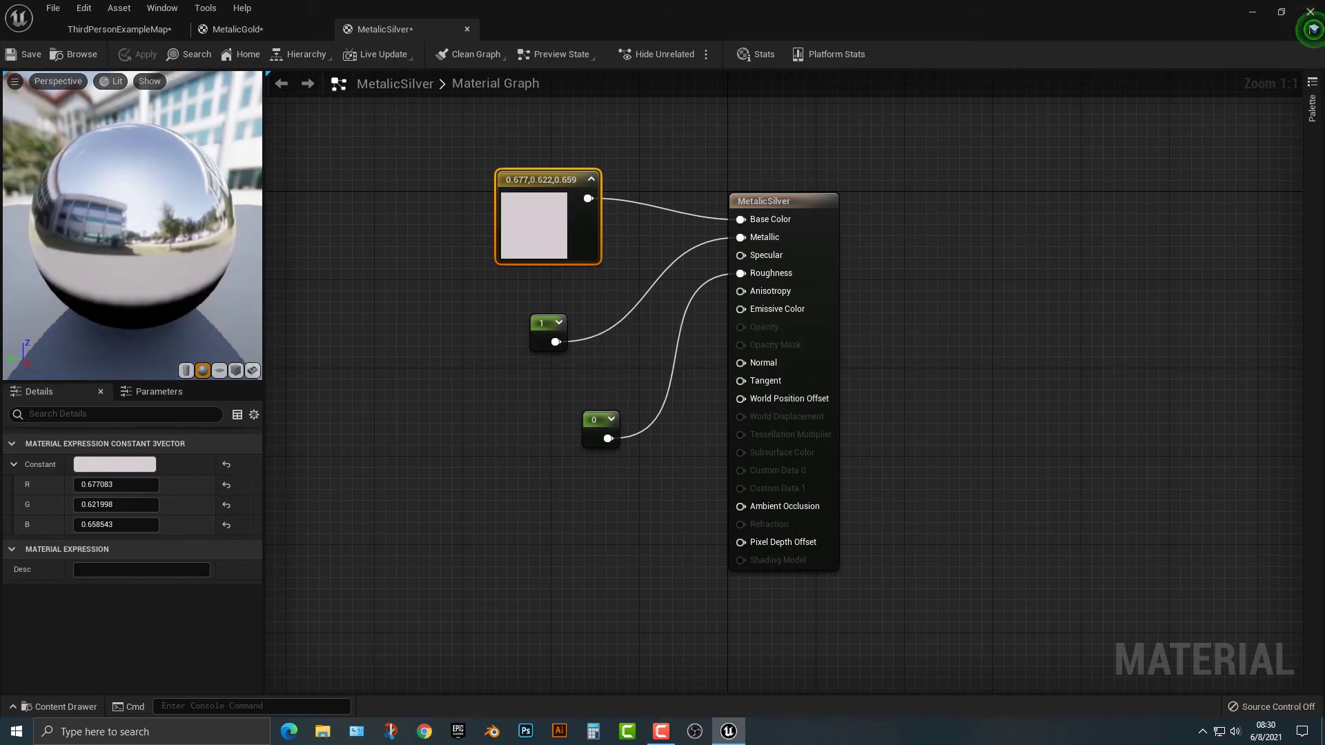
# Back in the level, lower the gold cube toward the floor and the gold sphere to about 280.
pyautogui.click(119, 30)
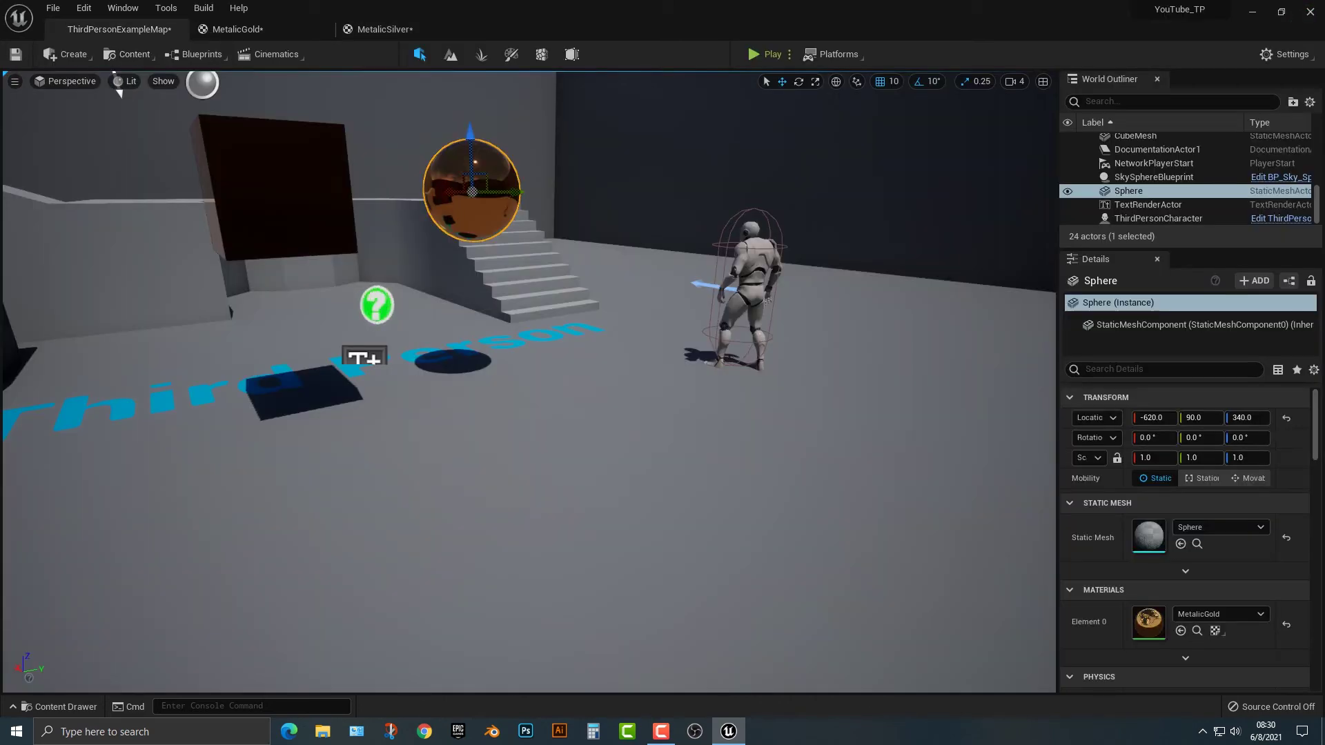
pyautogui.click(260, 171)
pyautogui.moveTo(268, 133); pyautogui.dragTo(275, 266)
pyautogui.click(456, 187)
pyautogui.moveTo(456, 133); pyautogui.dragTo(458, 195)
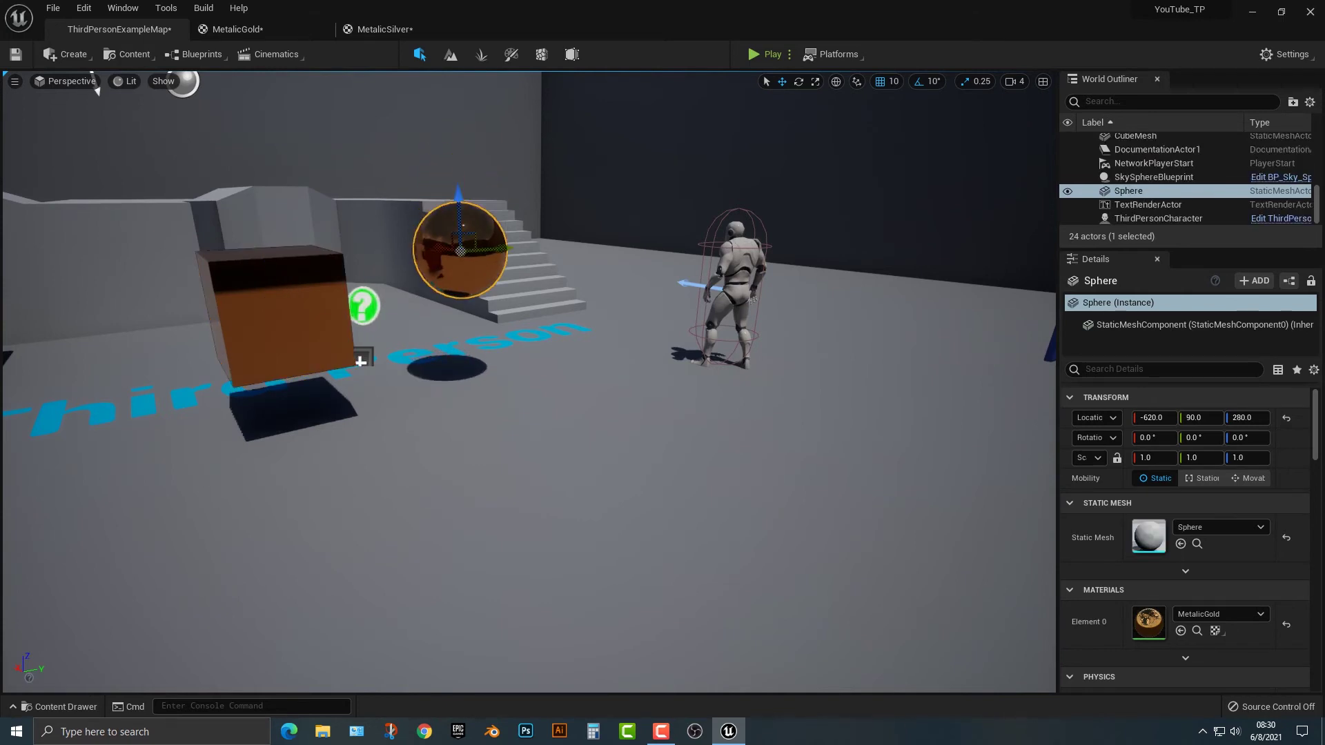
# Scale the sphere to 2.0 and the cube to 2.25, then move the cube left and up.
pyautogui.press('e')
pyautogui.press('r')
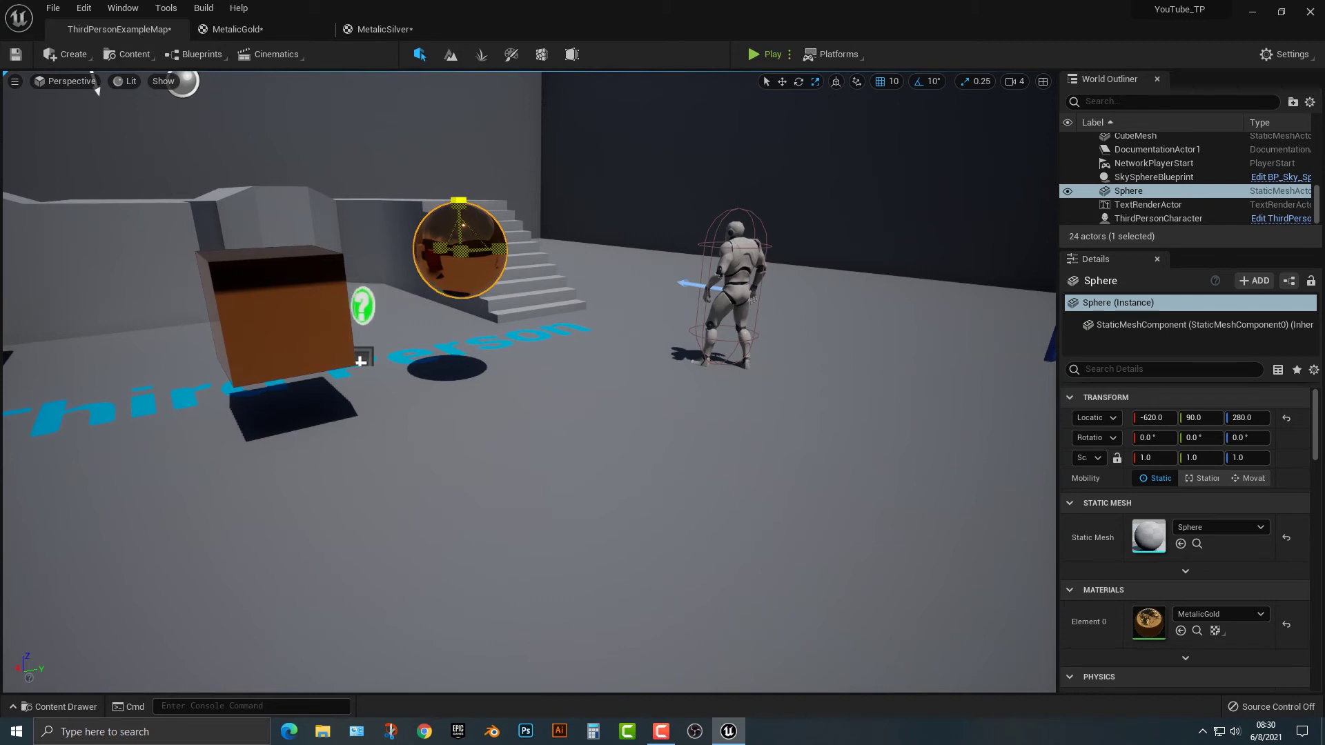
pyautogui.moveTo(459, 200); pyautogui.dragTo(459, 154)
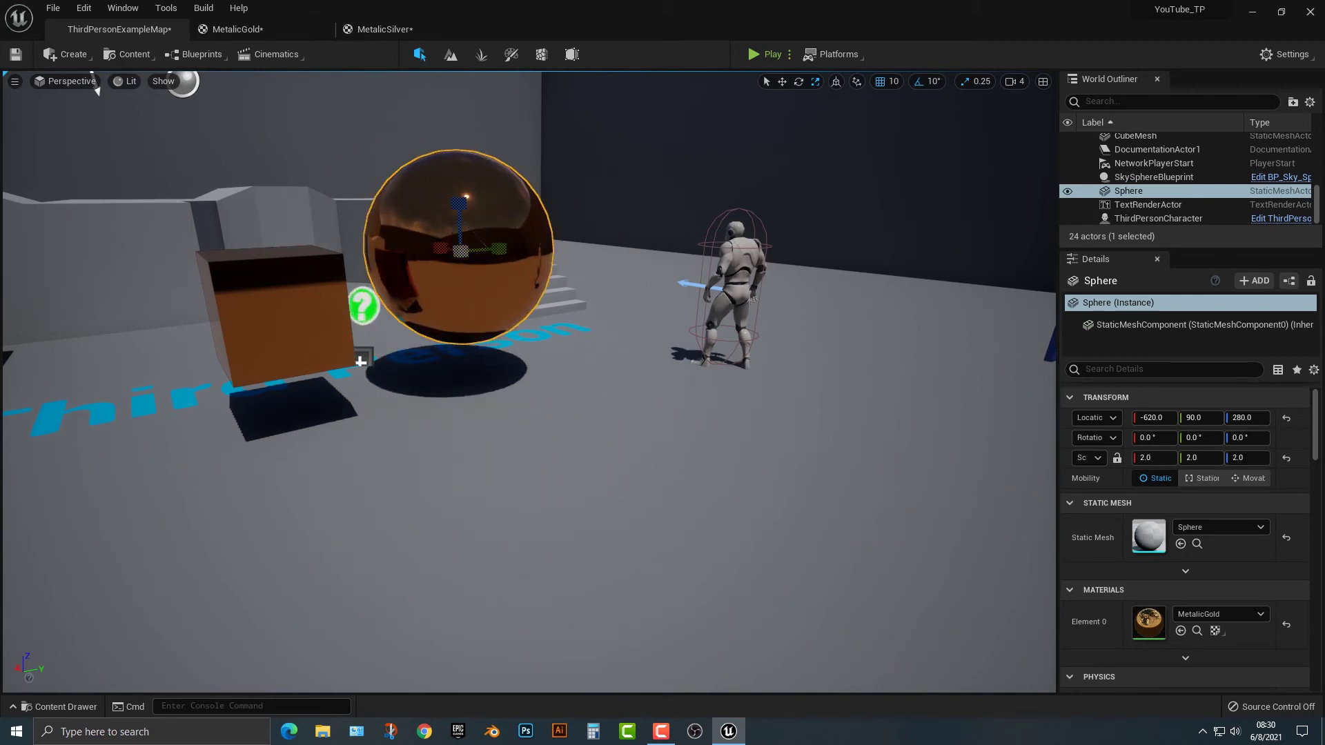
pyautogui.click(361, 361)
pyautogui.moveTo(276, 305); pyautogui.dragTo(276, 249)
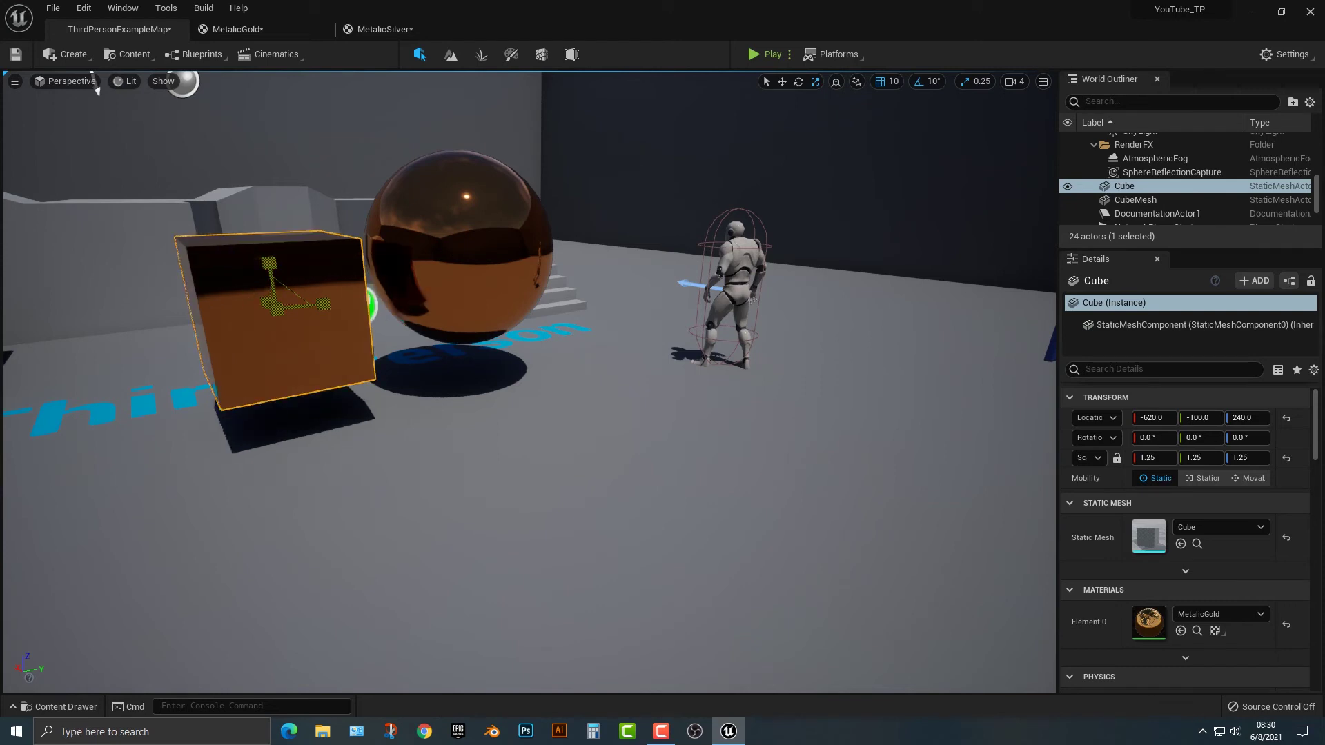
pyautogui.press('w')
pyautogui.moveTo(275, 304); pyautogui.dragTo(158, 270)
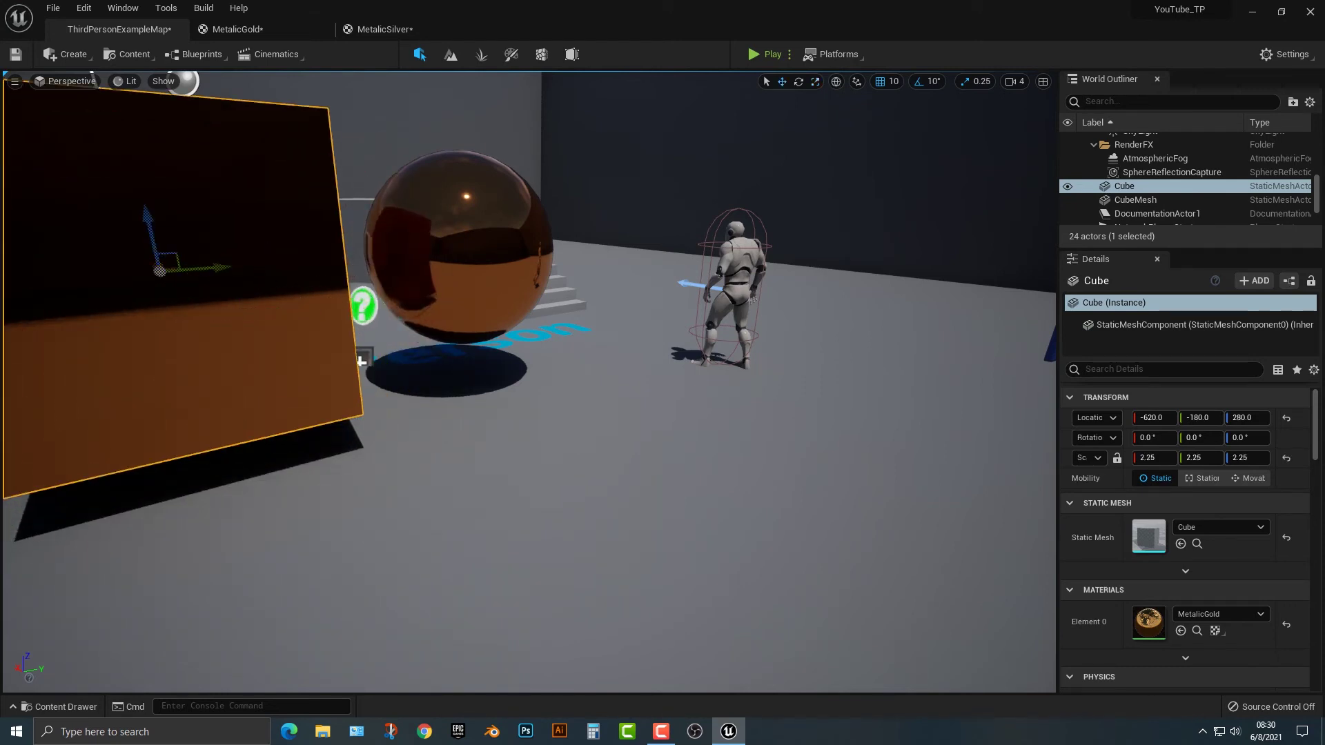
pyautogui.moveTo(360, 360); pyautogui.dragTo(414, 342, button='right')
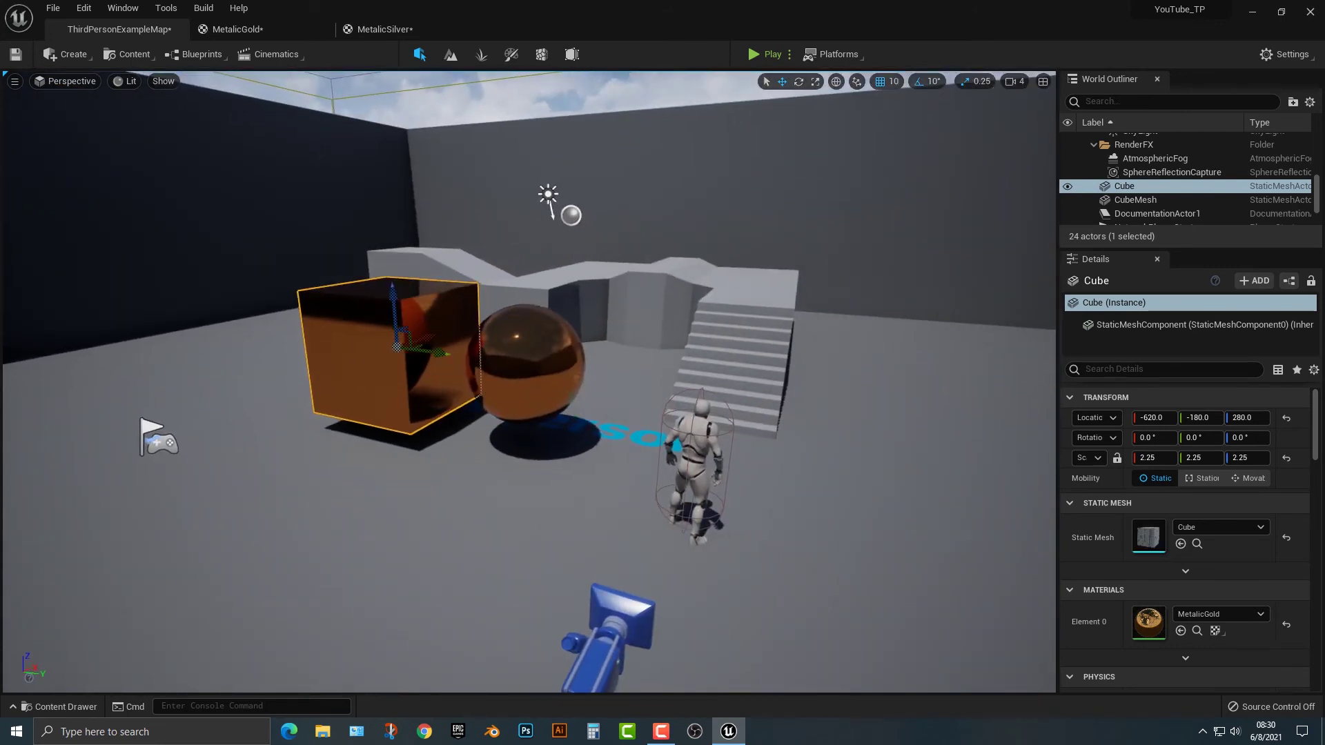
# Move the sphere right, clear of the cube, and set its Element 0 material to MetalicSilver.
pyautogui.click(528, 352)
pyautogui.moveTo(549, 356); pyautogui.dragTo(632, 379)
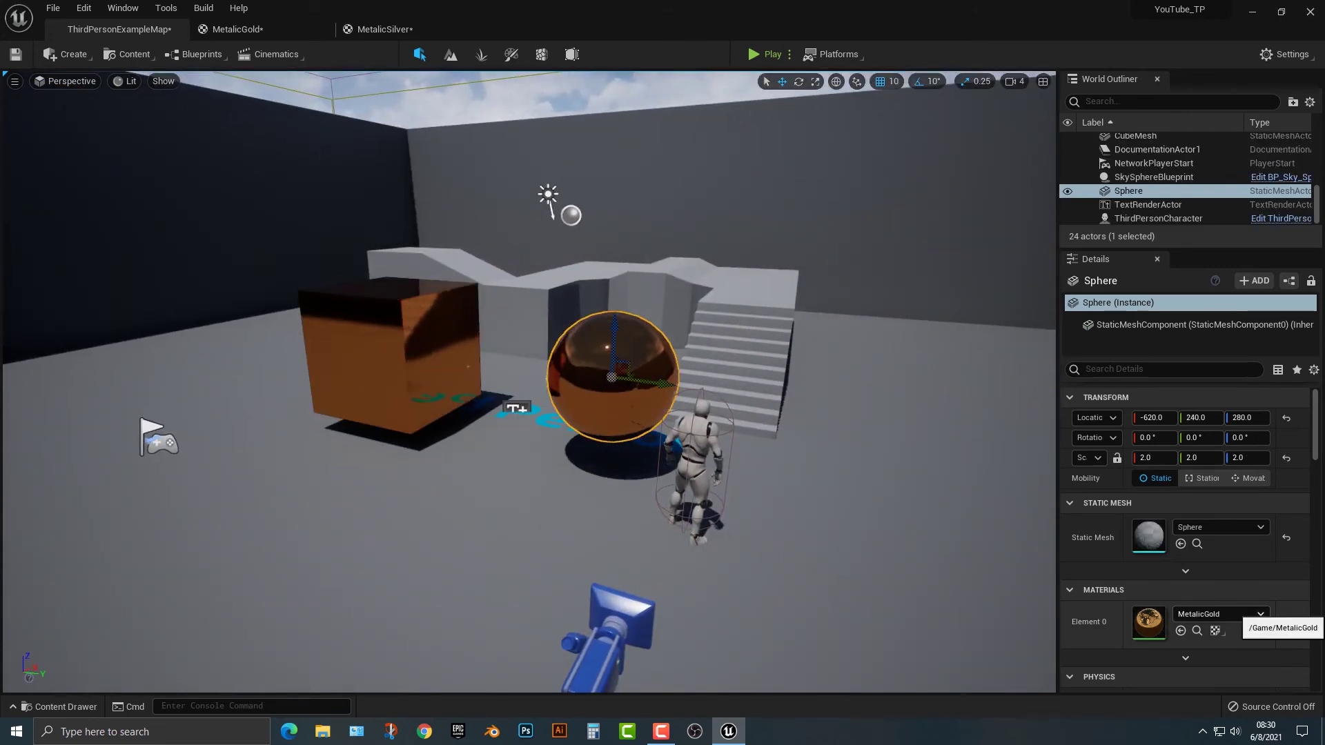
pyautogui.click(1237, 614)
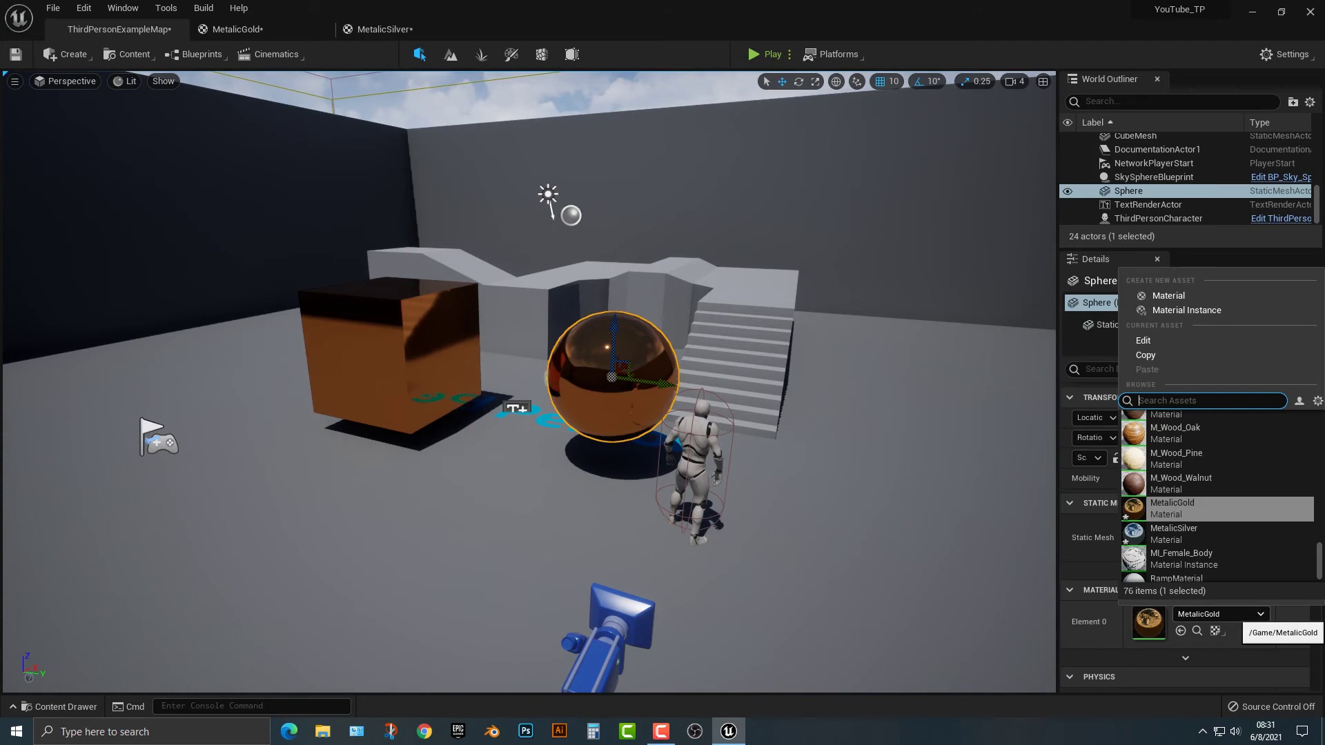
pyautogui.write('metalic')
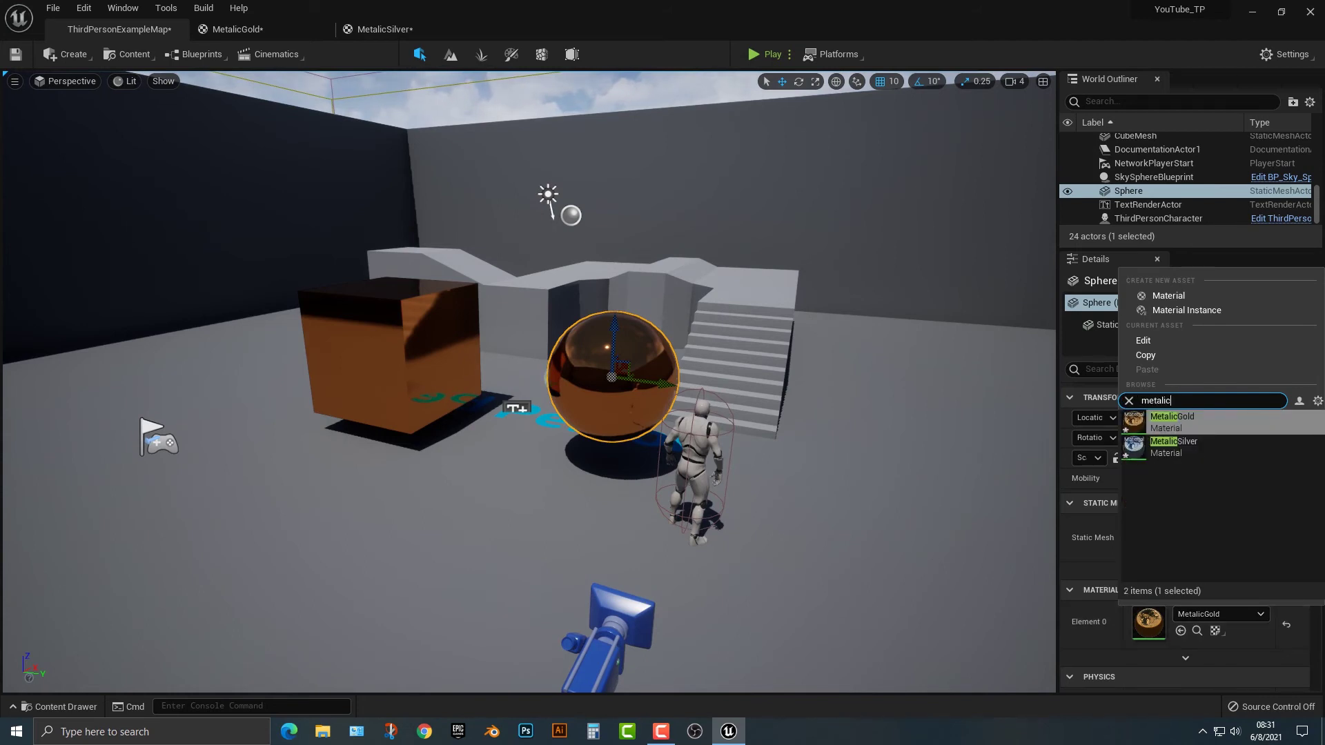
pyautogui.click(1175, 445)
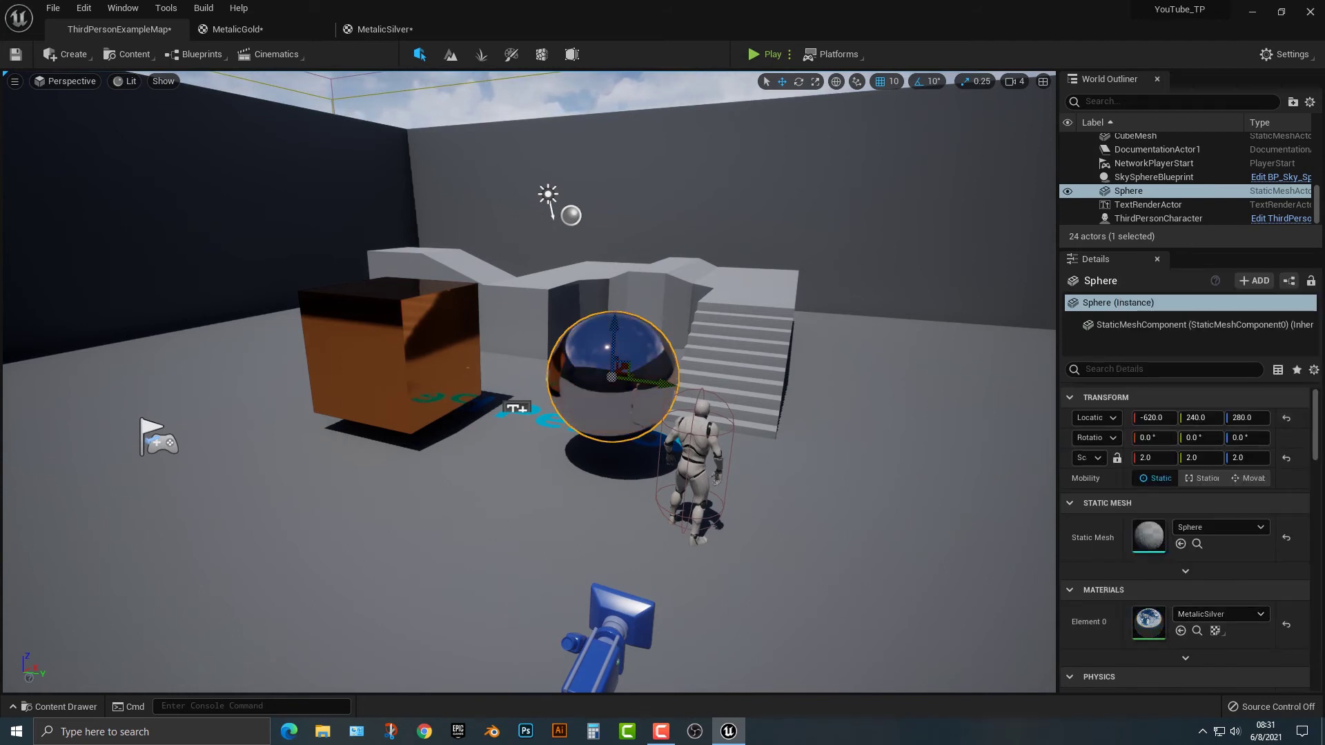
# Play-test the level, running the character past the sphere, then stop with Esc.
pyautogui.click(766, 54)
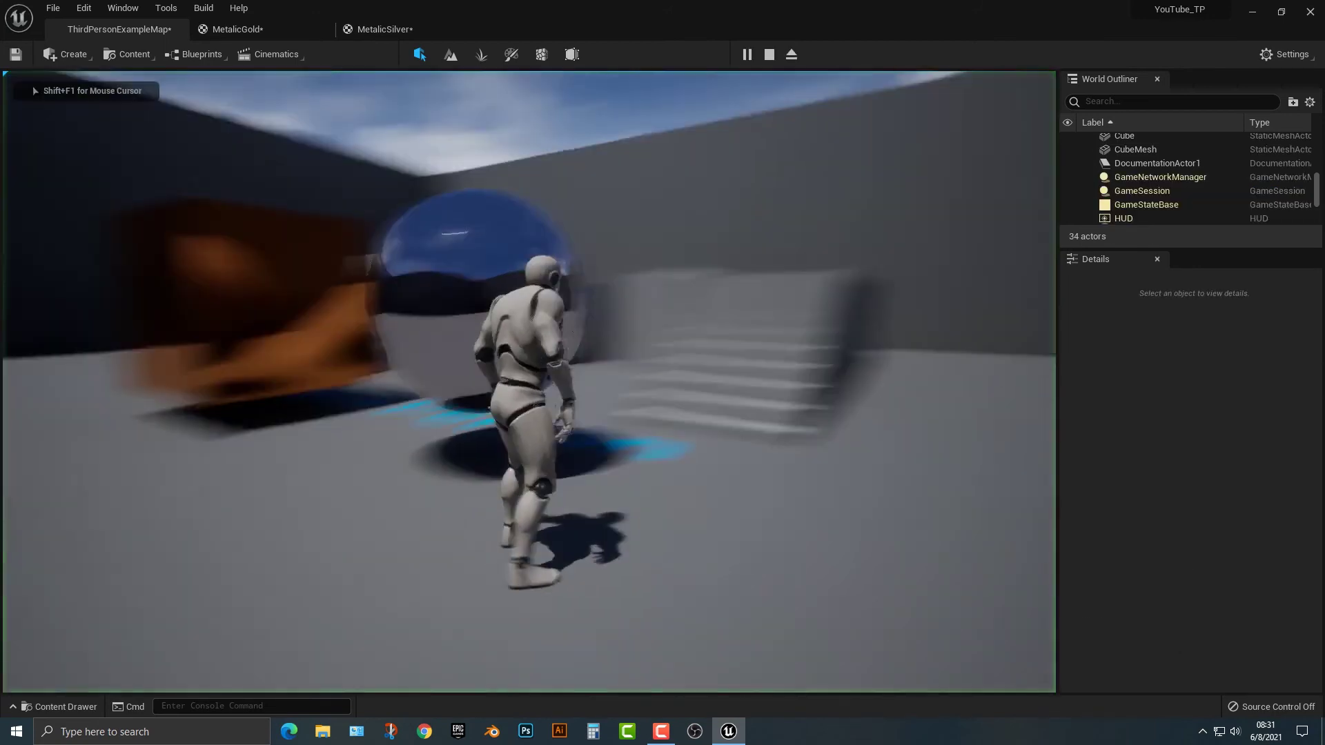
pyautogui.press('w')
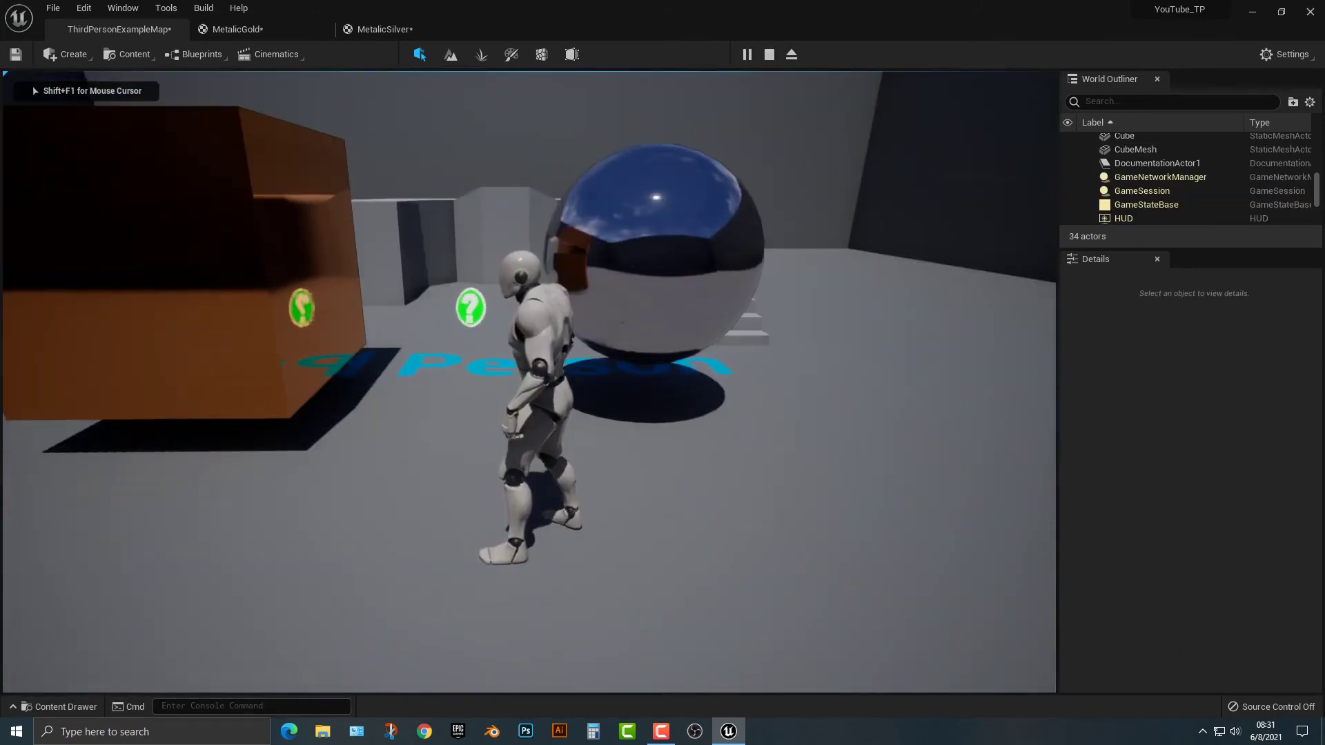
pyautogui.press('Escape')
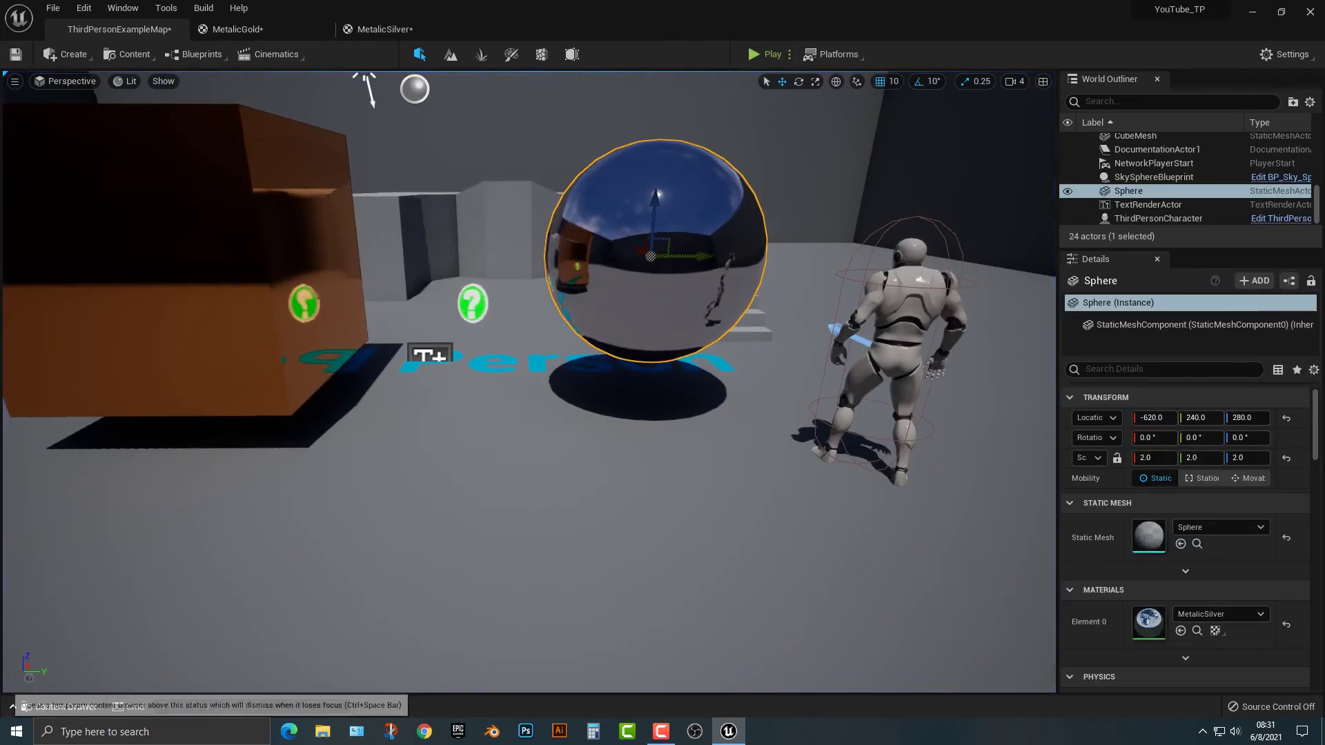
# Place SM_MatPreviewMesh_02 from StarterContent > Props into the level.
pyautogui.click(51, 706)
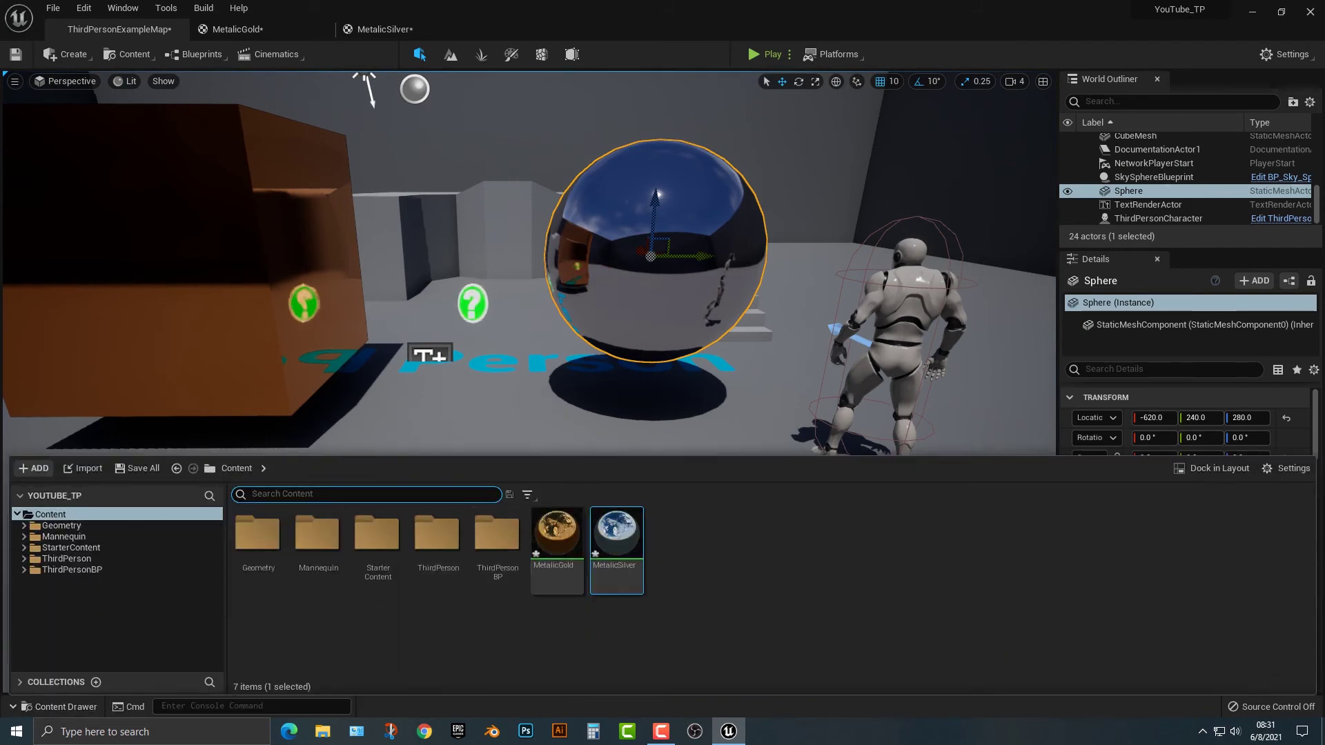
pyautogui.doubleClick(378, 534)
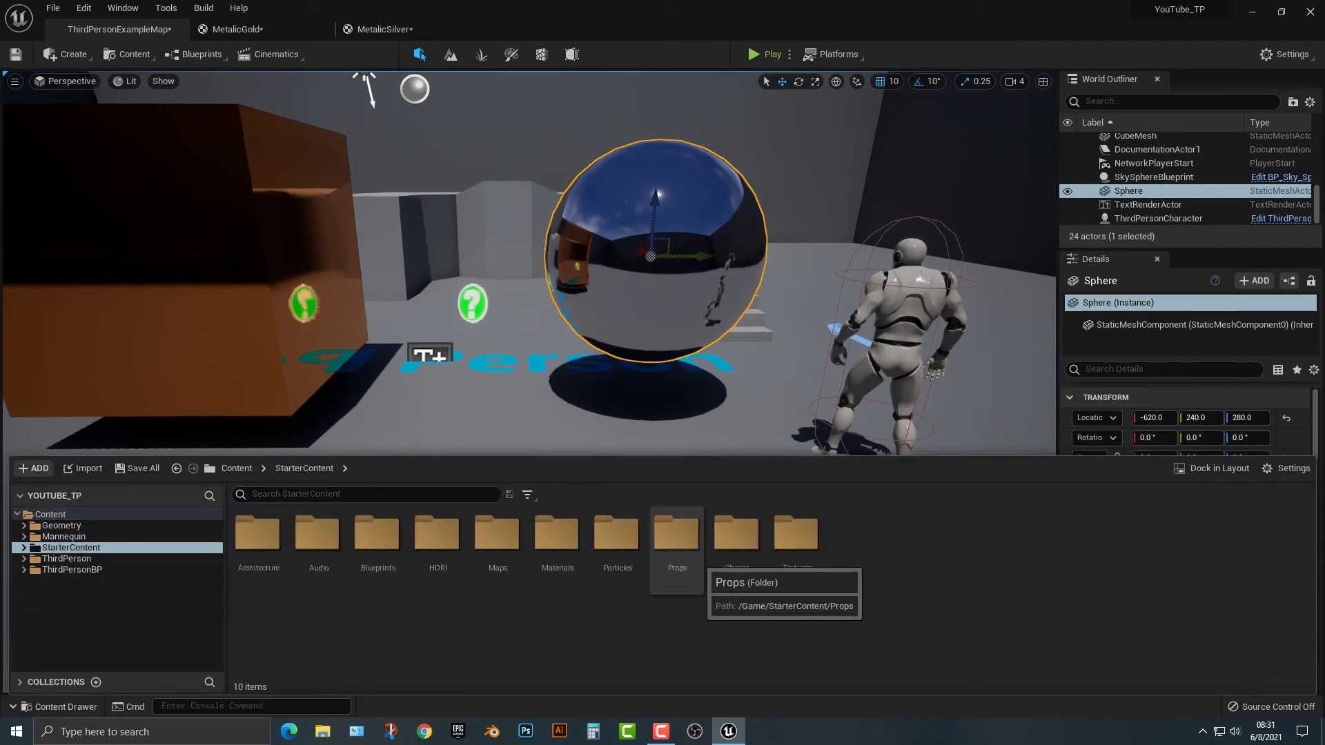
pyautogui.doubleClick(677, 533)
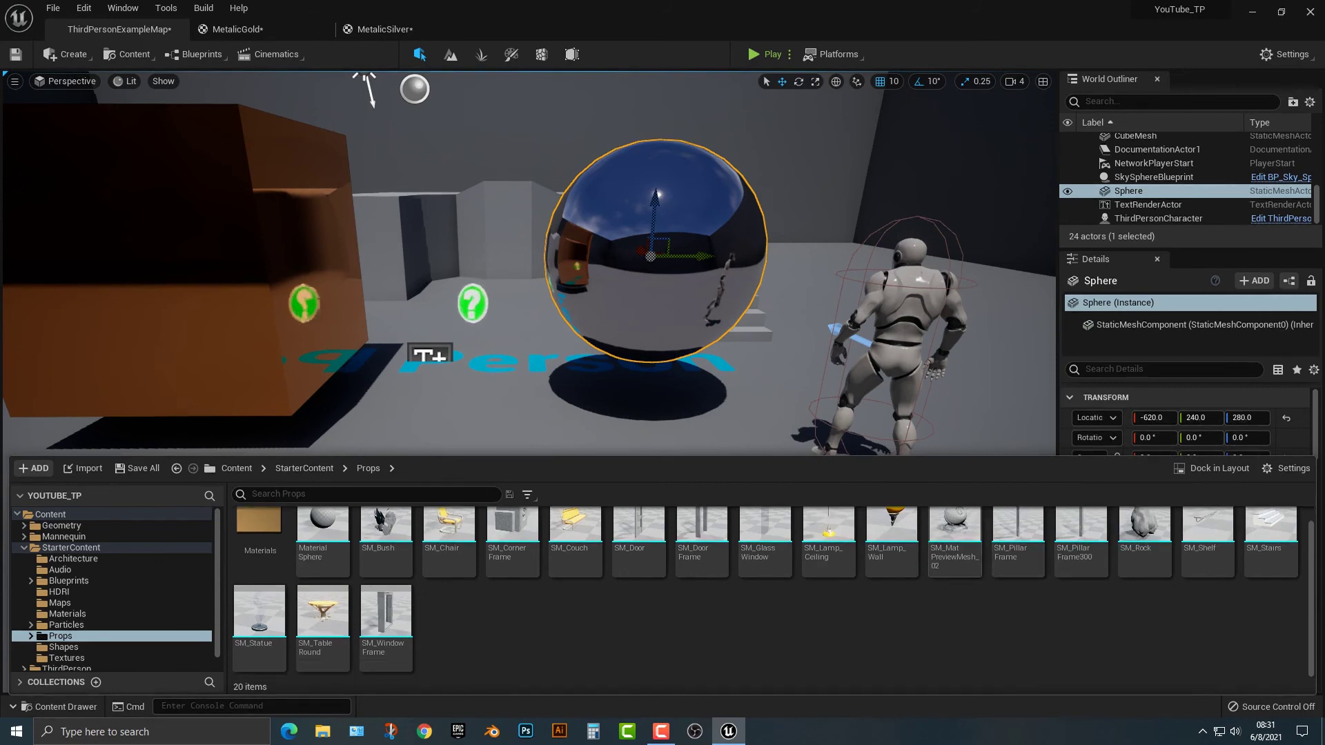
pyautogui.moveTo(955, 530); pyautogui.dragTo(1201, 537)
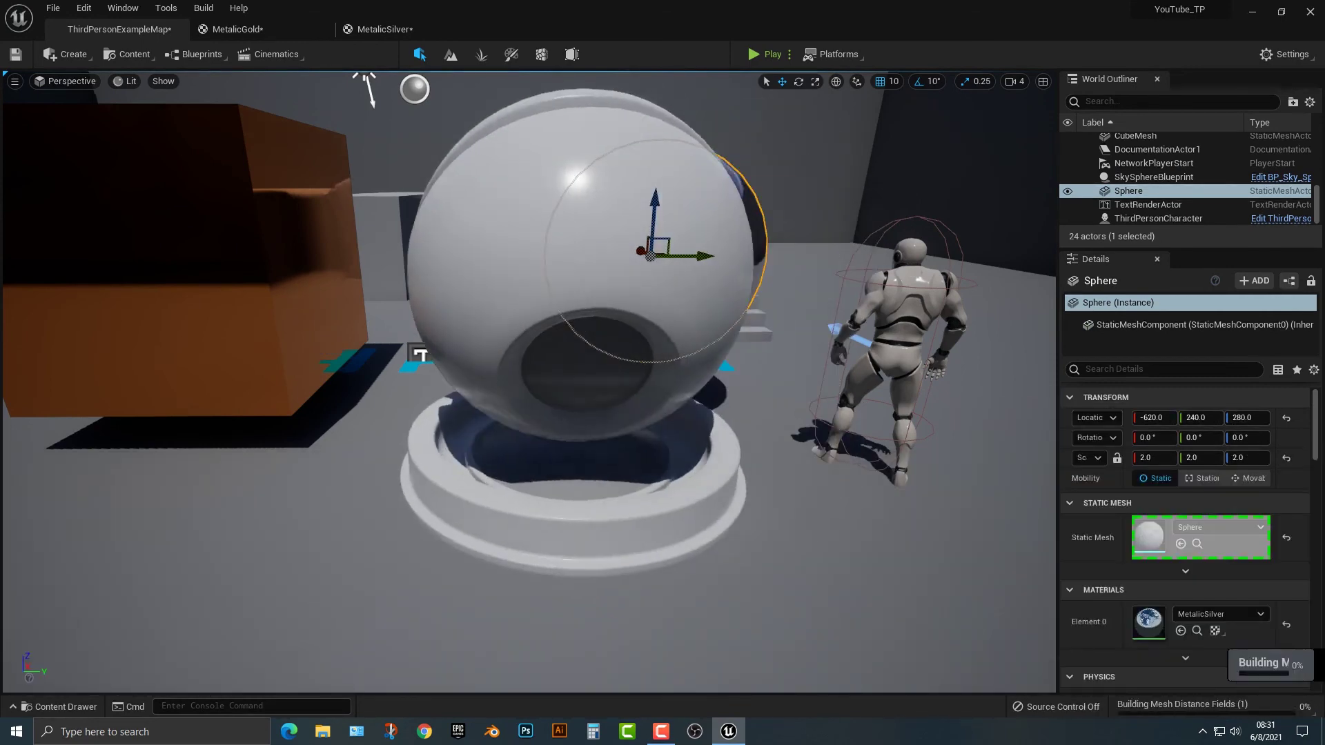
pyautogui.moveTo(575, 414); pyautogui.dragTo(466, 436)
pyautogui.moveTo(467, 435); pyautogui.dragTo(466, 435, button='right')
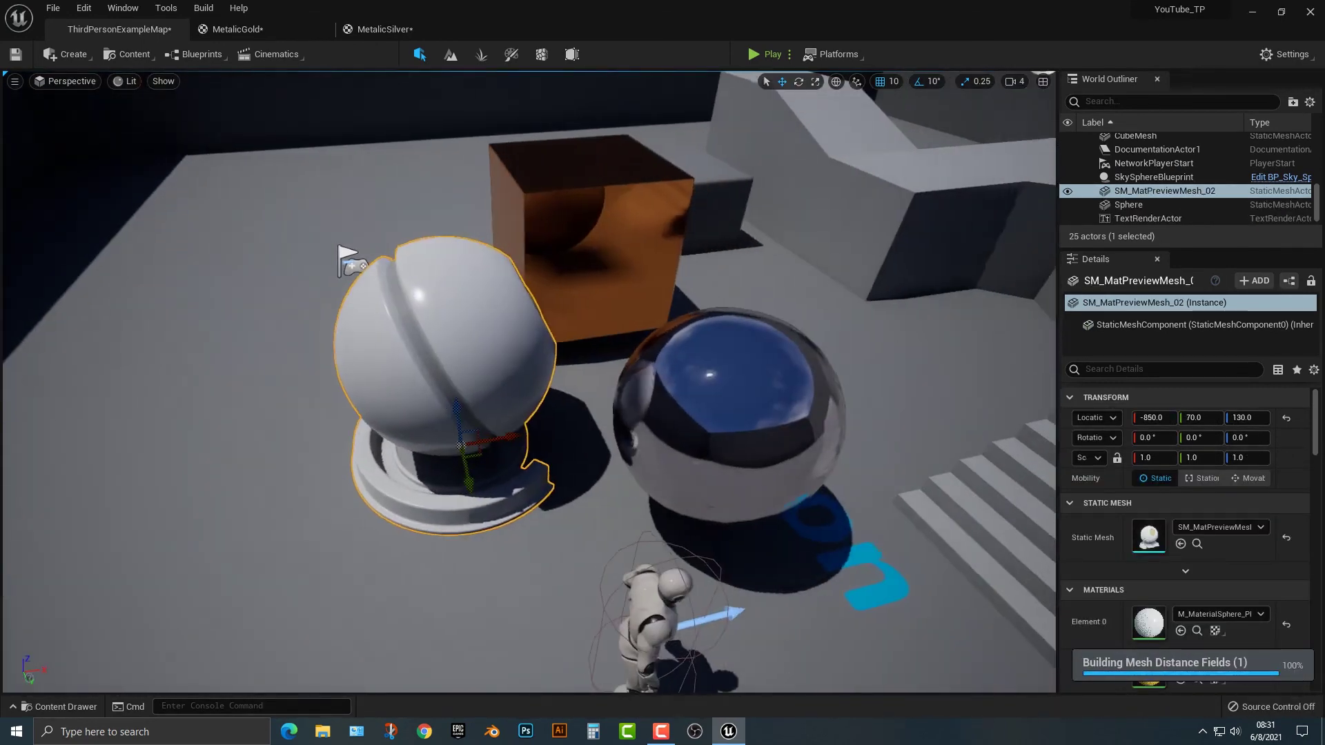
# Move the preview mesh left of the sphere, rotate it 70° about Z, and frame it.
pyautogui.moveTo(457, 445); pyautogui.dragTo(202, 481)
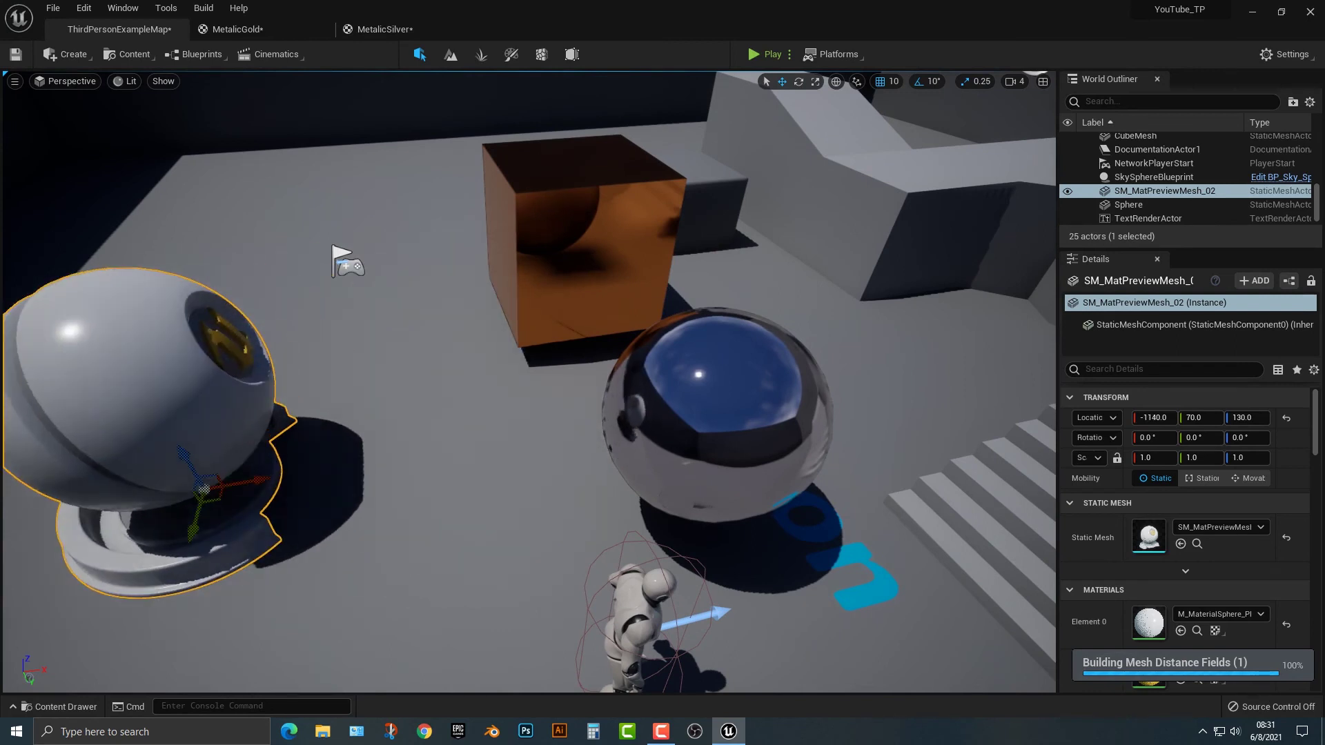
pyautogui.press('e')
pyautogui.moveTo(264, 512); pyautogui.dragTo(197, 559)
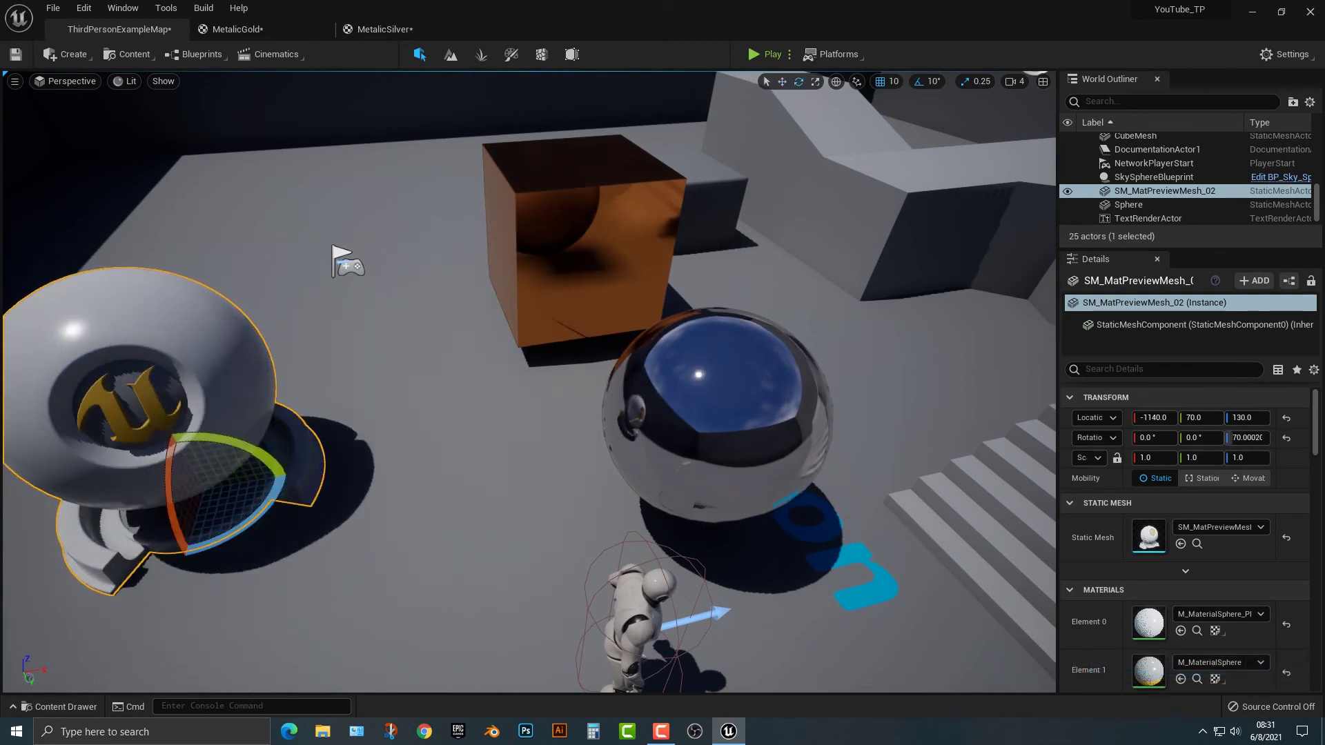
pyautogui.press('f')
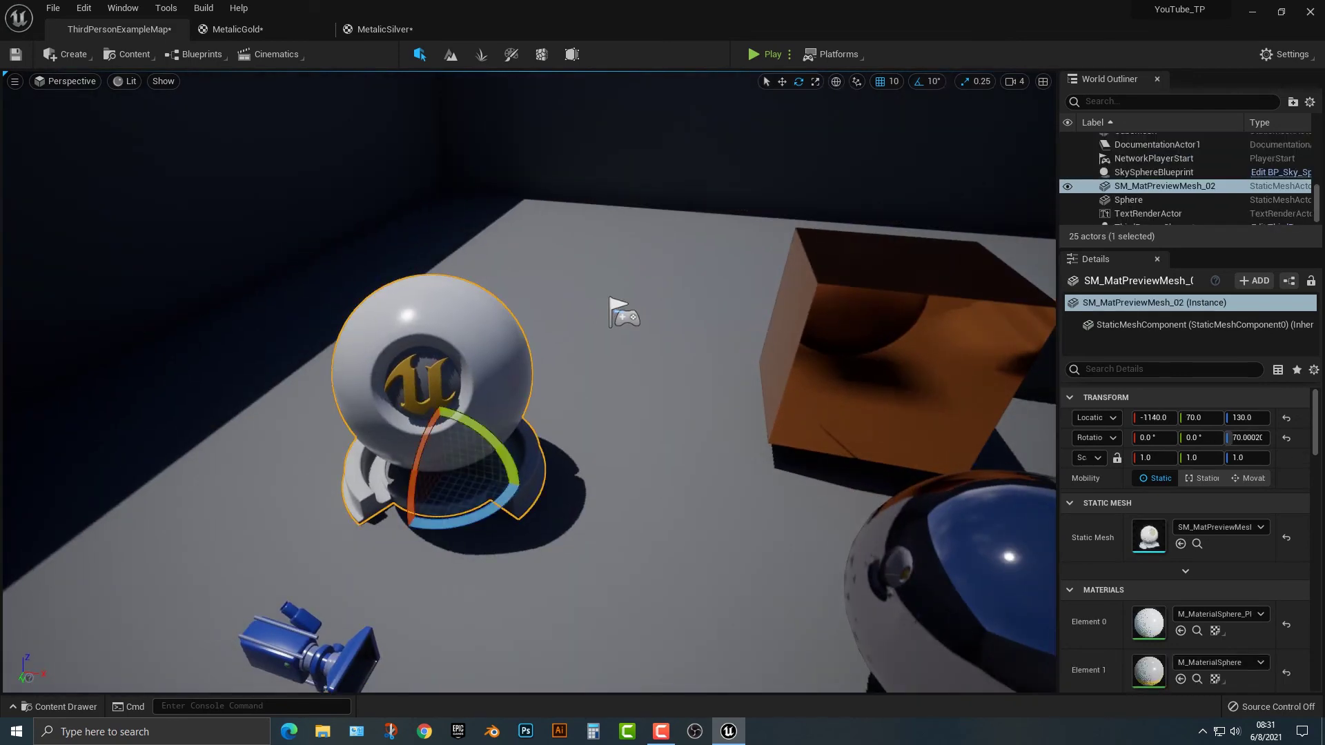
pyautogui.scroll(-2, 1189, 538)
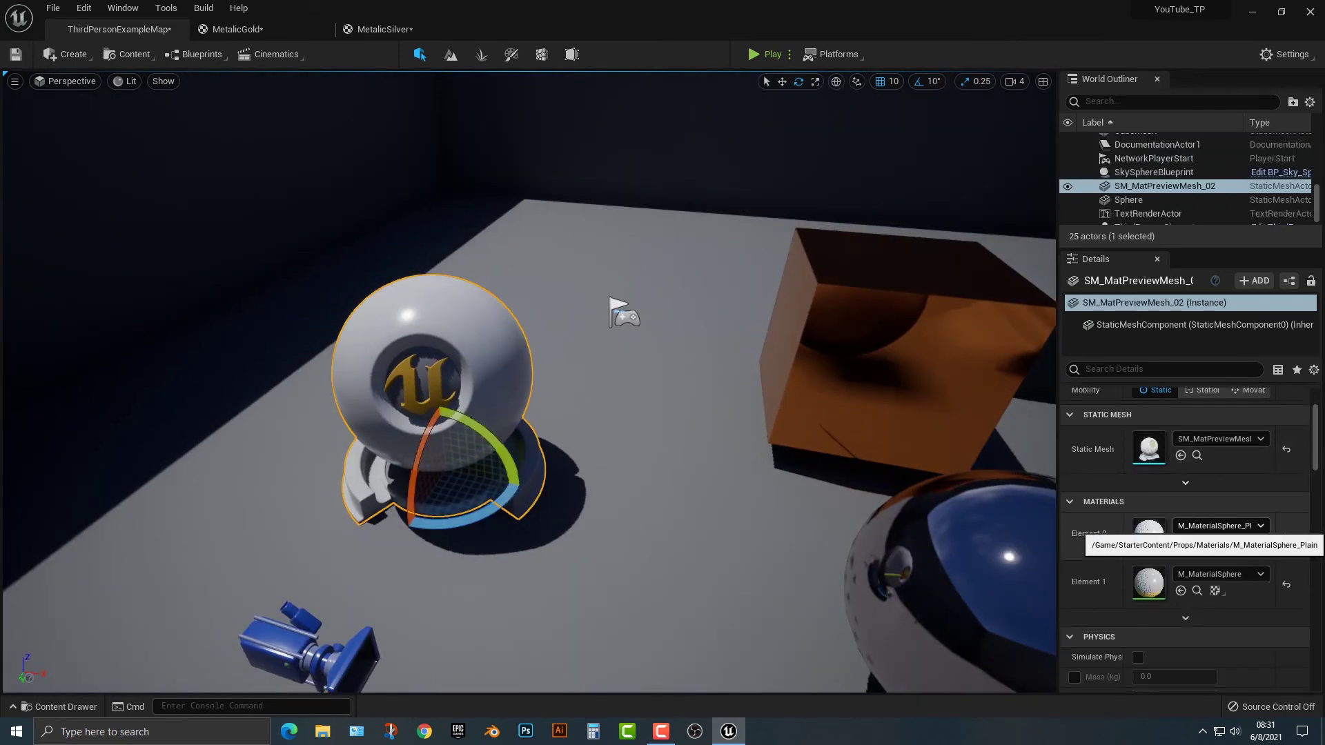
# Set the preview mesh's Element 0 material to MetalicGold and Element 1 to MetalicSilver.
pyautogui.click(1222, 526)
pyautogui.write('me')
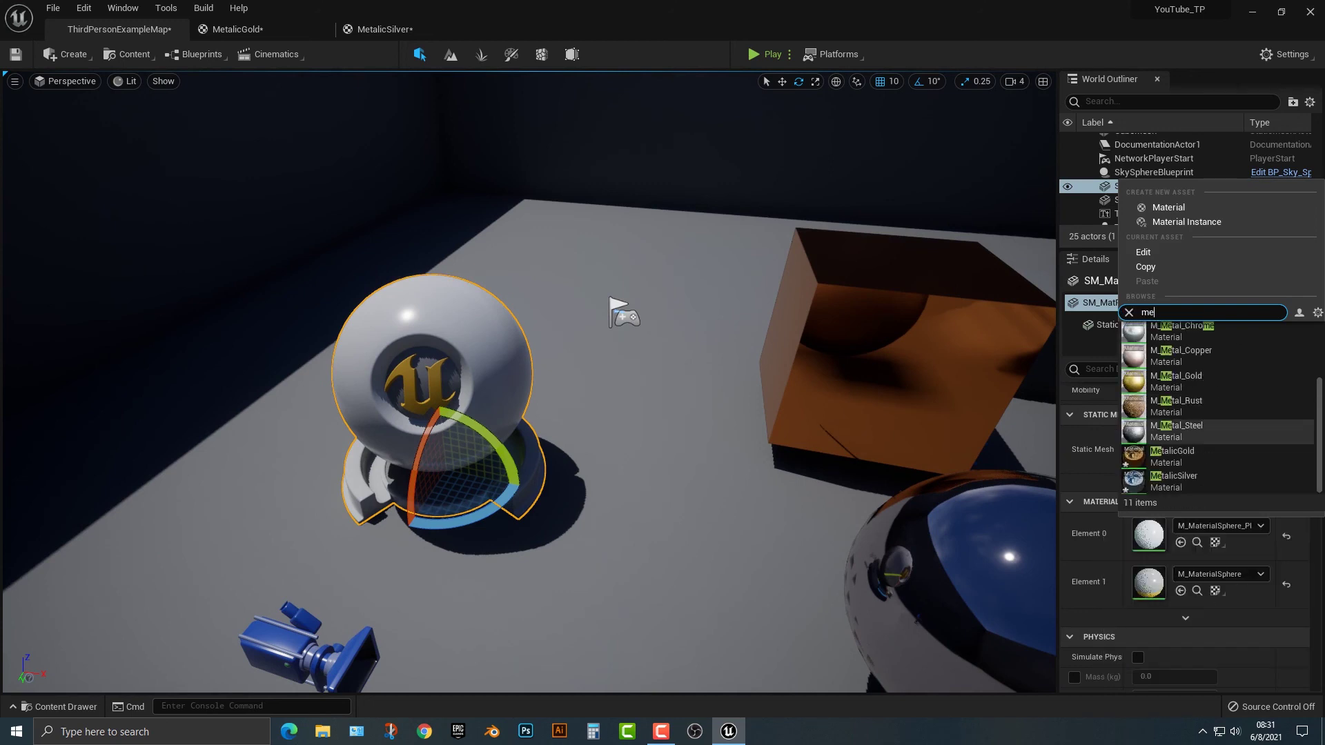
pyautogui.click(1175, 456)
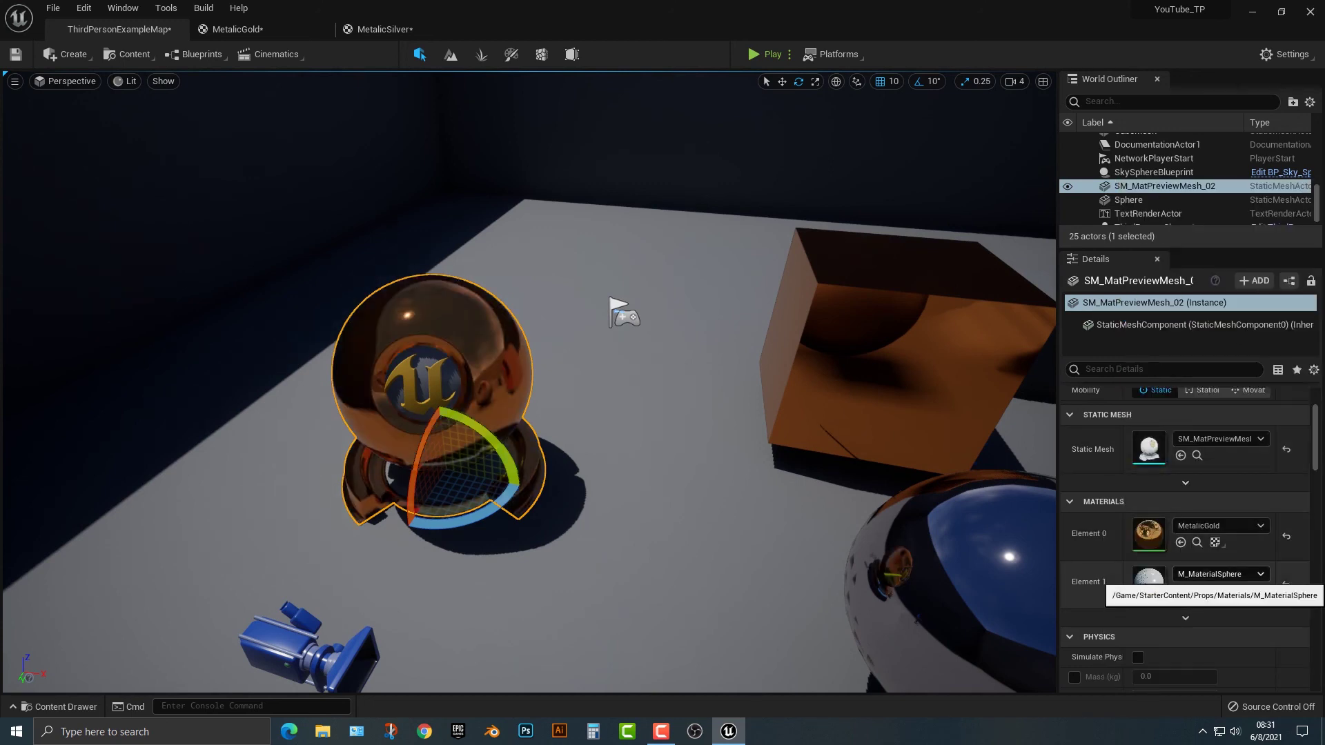
pyautogui.click(1217, 575)
pyautogui.write('metali')
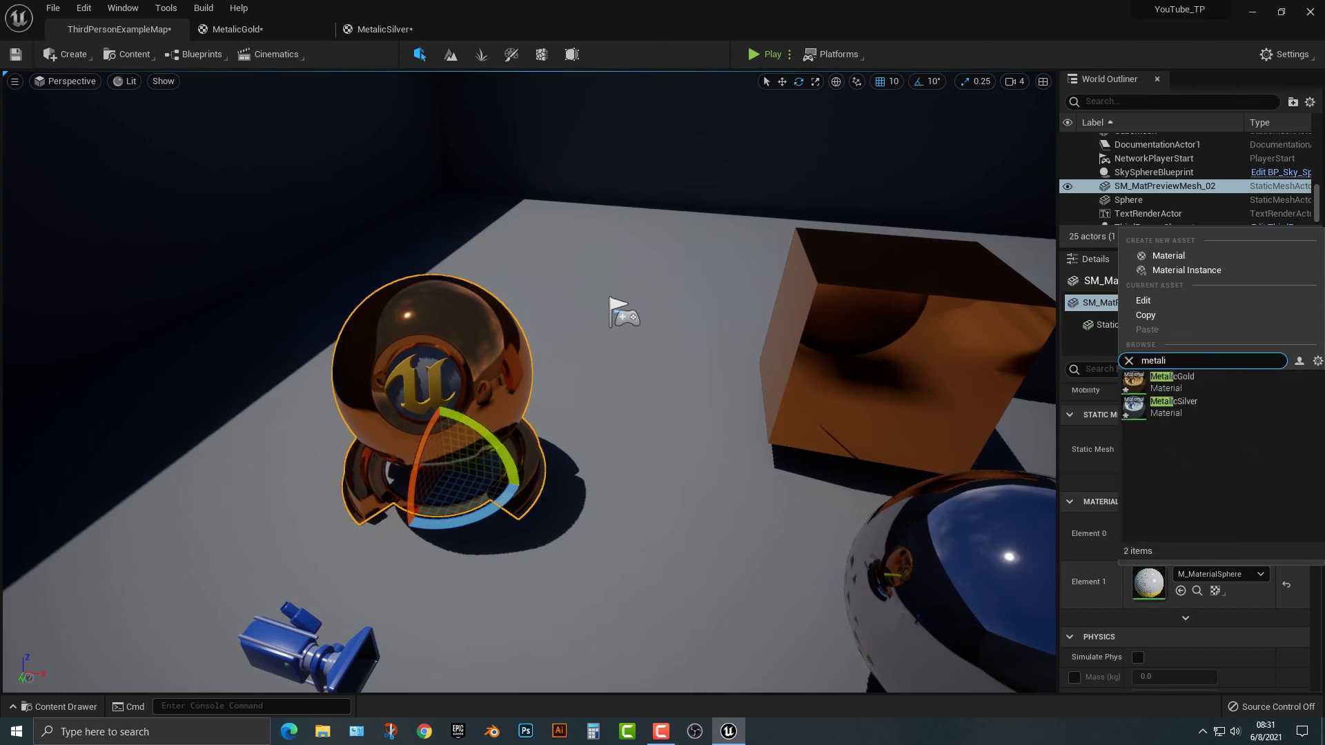
pyautogui.click(1170, 408)
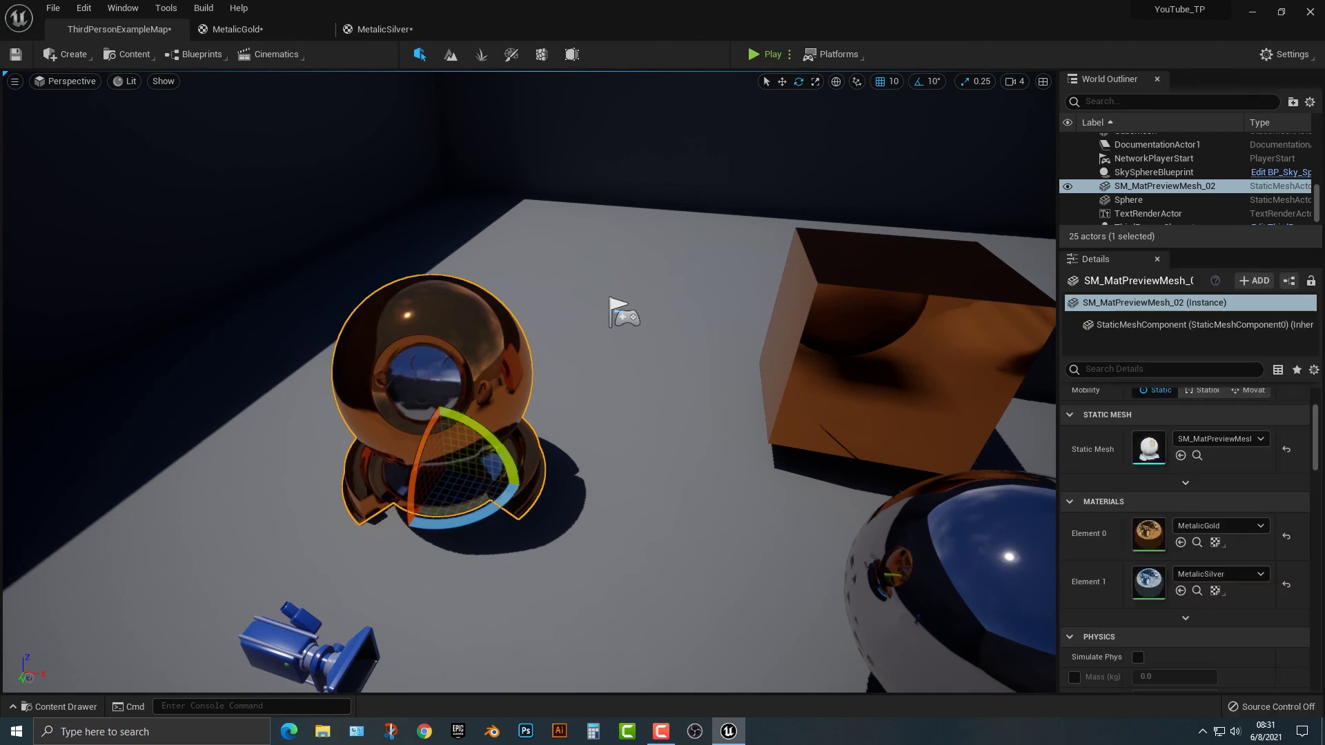
# Start Play From Here on the floor and run the character past the gold and silver objects.
pyautogui.rightClick(580, 152)
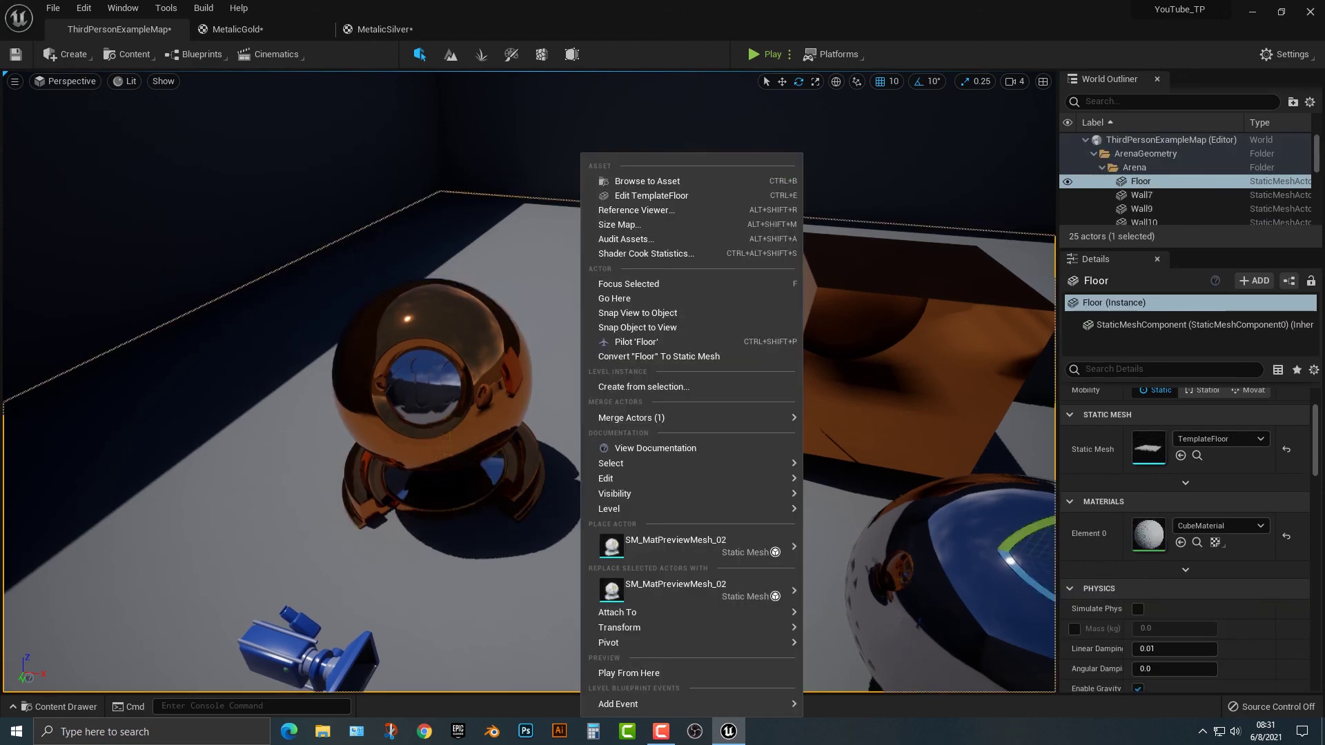
pyautogui.click(611, 674)
pyautogui.press('w')
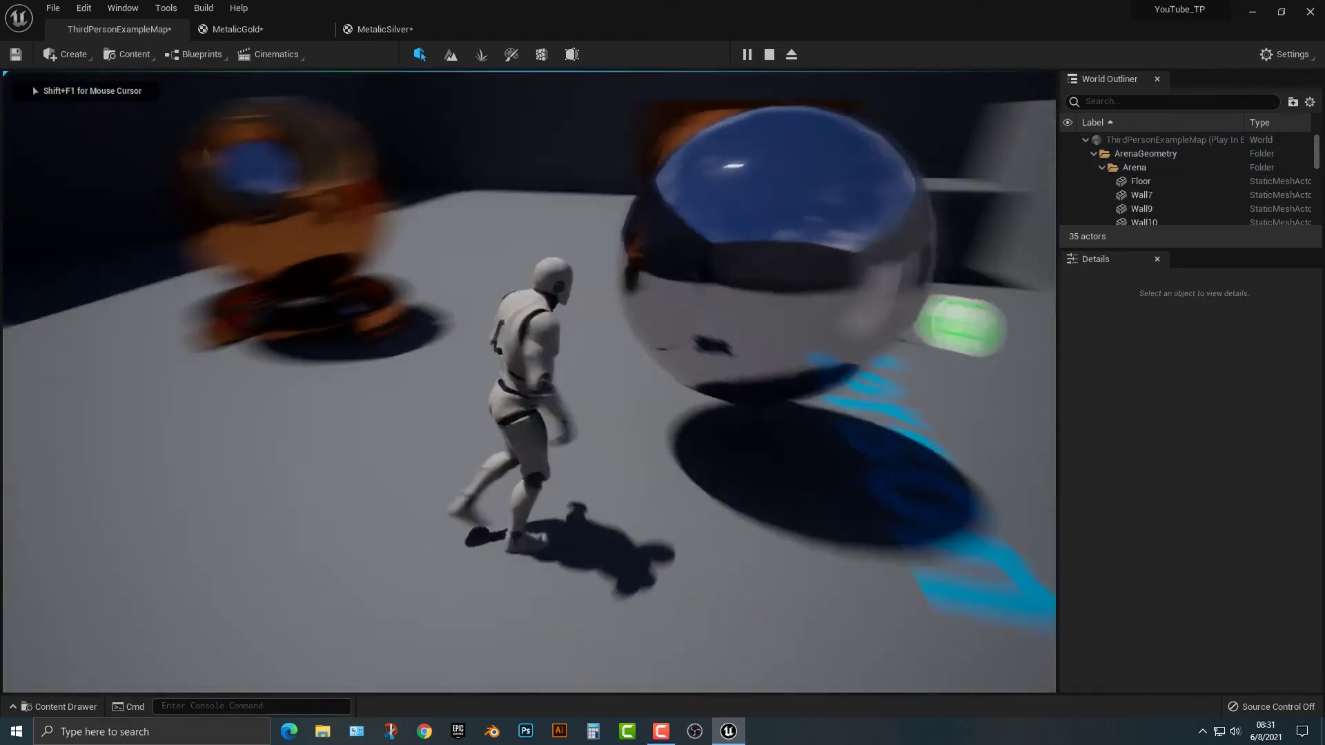